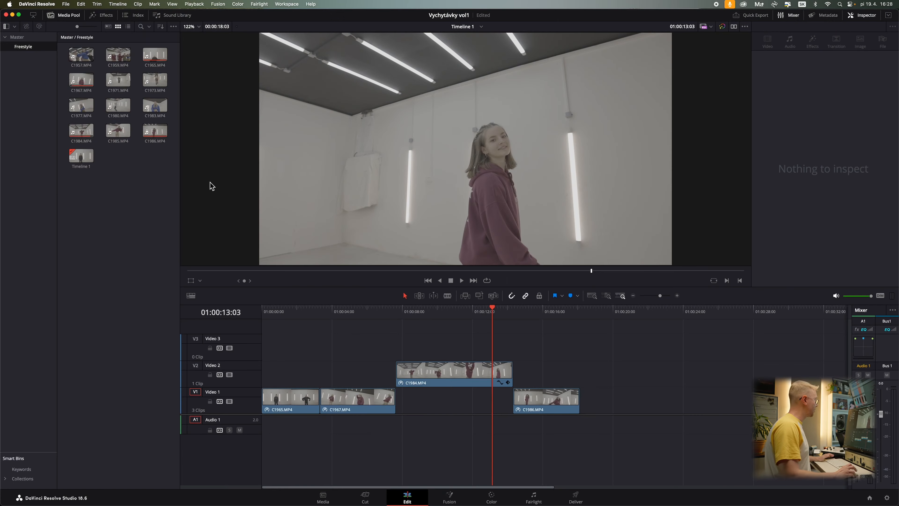
# - Match the current C1984.MP4 frame in the source viewer, and find timeline clip C1986.MP4 in the media pool and open it
pyautogui.press('f')
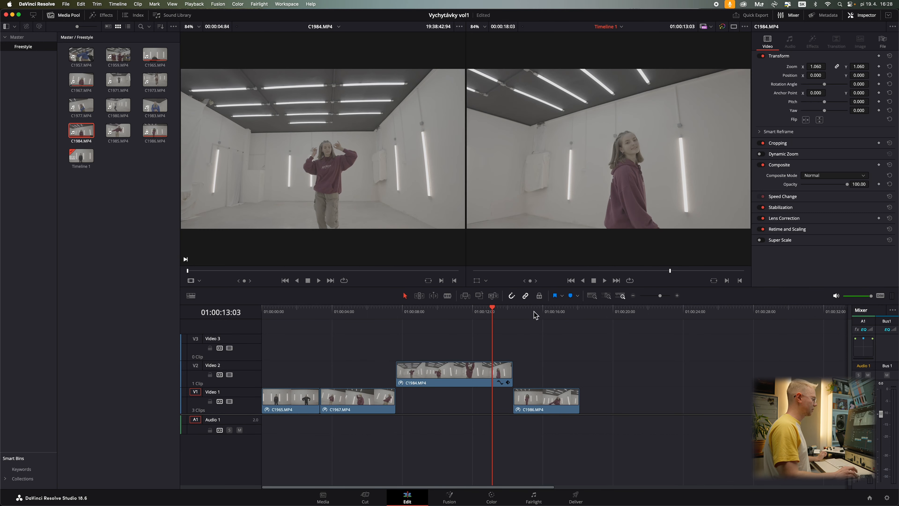
pyautogui.click(534, 313)
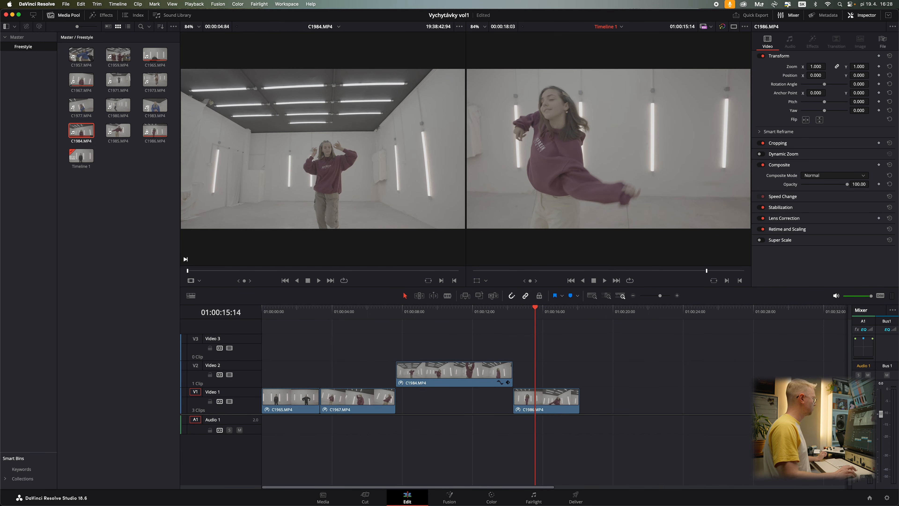
pyautogui.rightClick(537, 397)
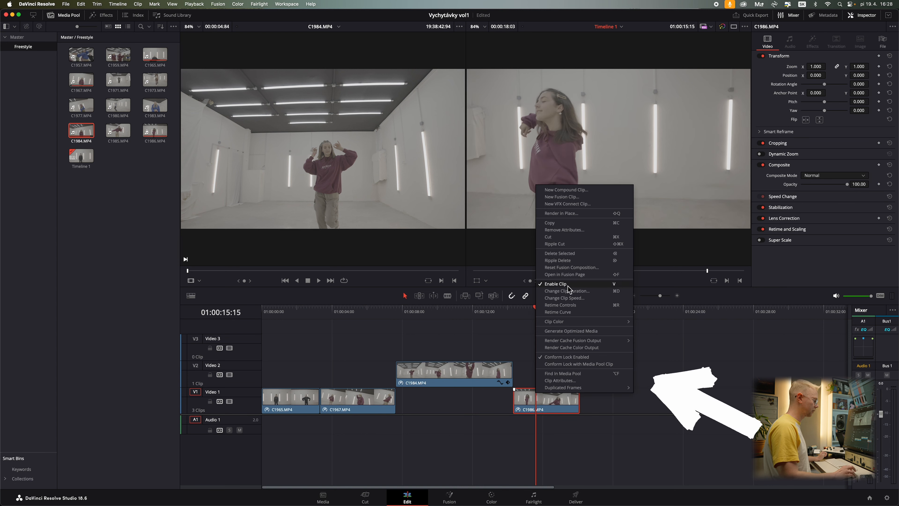
pyautogui.click(576, 373)
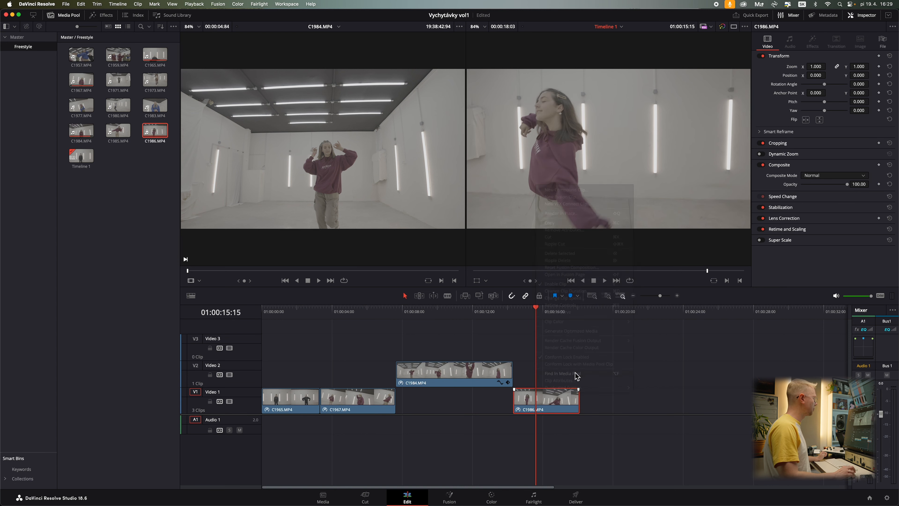
pyautogui.doubleClick(155, 134)
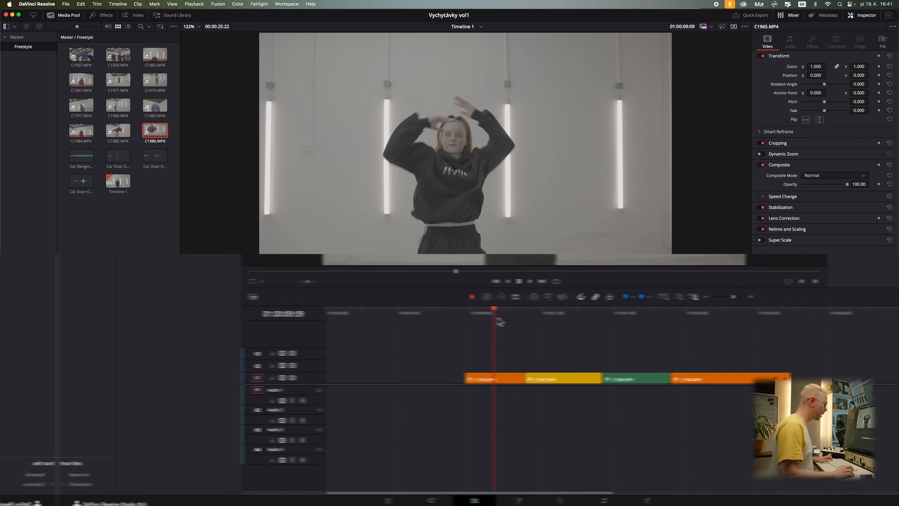
# - Match the C1965.MP4 frame at 01:00:09:00 in the source viewer and add only its audio to Audio 1 beneath the clip
pyautogui.click(412, 311)
pyautogui.click(420, 314)
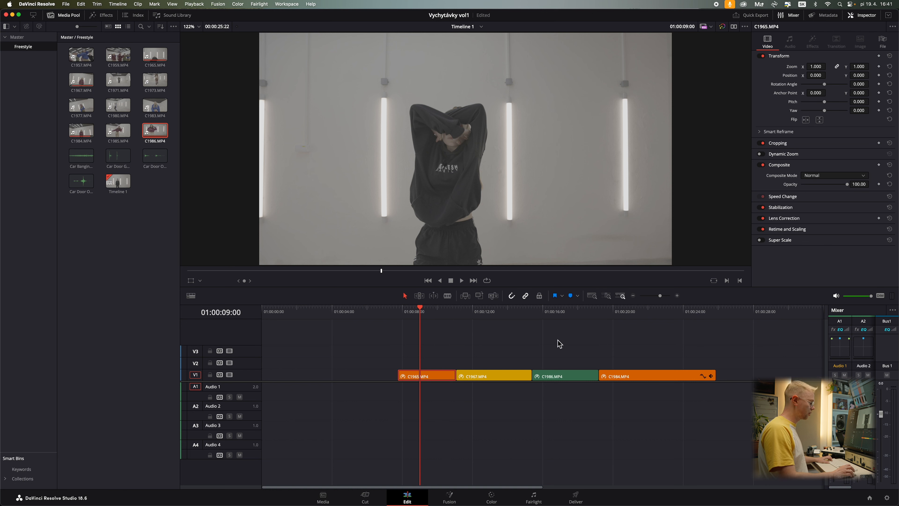
pyautogui.press('f')
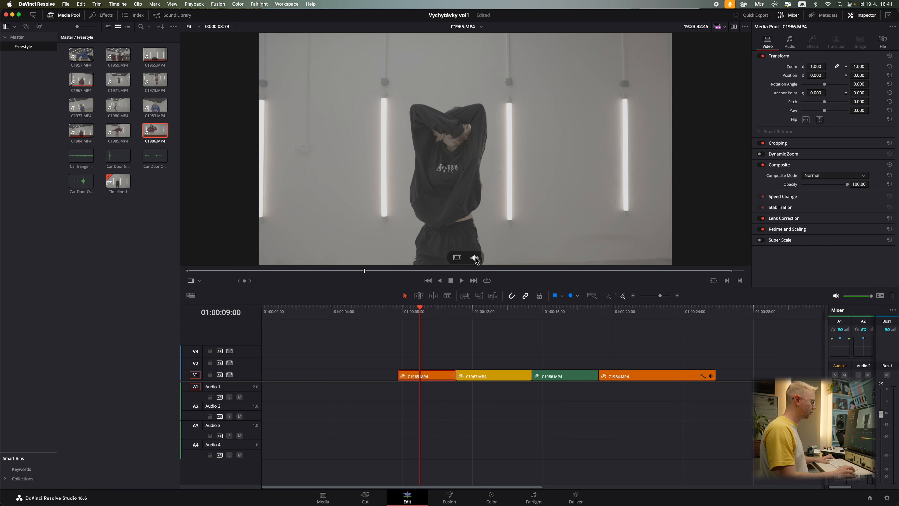
pyautogui.moveTo(475, 260); pyautogui.dragTo(405, 391)
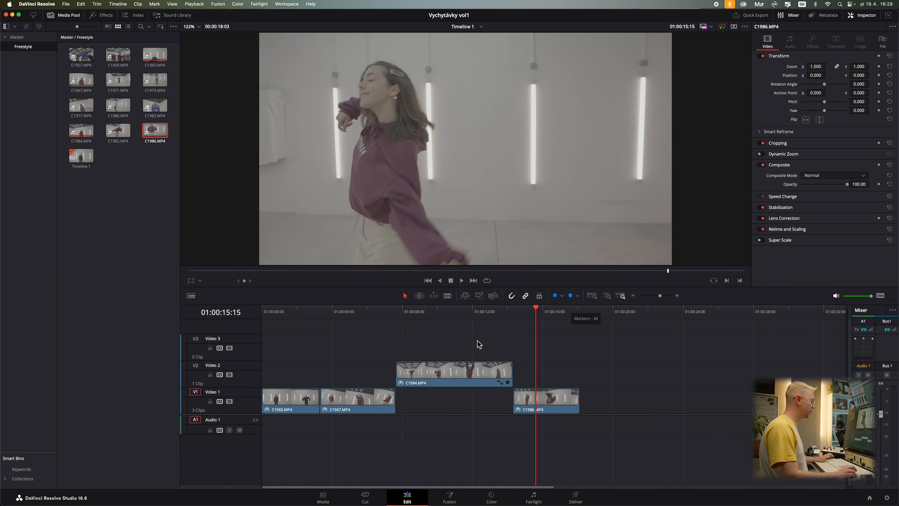
# - Shift C1967.MP4 about 2.5 s later and C1986.MP4 about 2.5 s earlier, and move C1965.MP4 to Video 2 near 01:00:04:00
pyautogui.moveTo(357, 399); pyautogui.dragTo(401, 399)
pyautogui.moveTo(532, 401); pyautogui.dragTo(488, 401)
pyautogui.moveTo(300, 401); pyautogui.dragTo(368, 370)
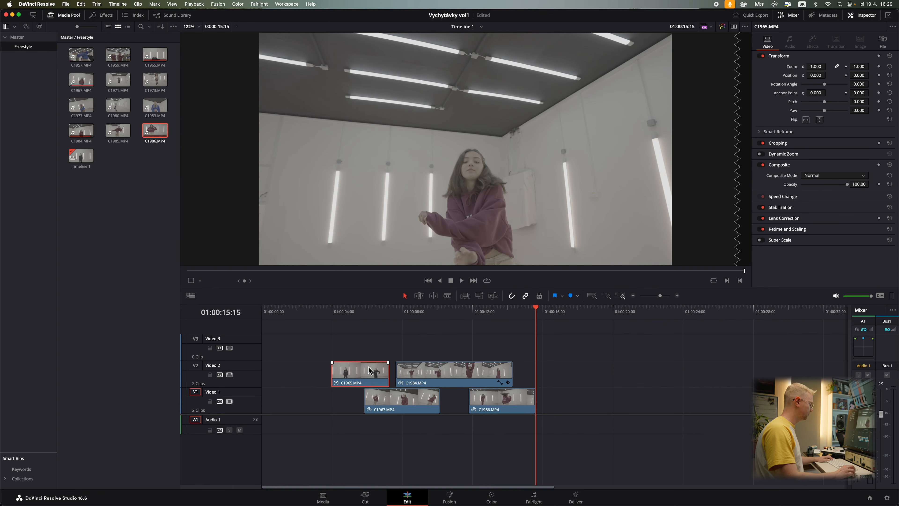
# - Try to move C1984.MP4 on the timeline, constraining the move so that its time position is kept
pyautogui.click(375, 353)
pyautogui.moveTo(458, 371)
pyautogui.mouseDown()
pyautogui.moveTo(457, 352)
pyautogui.moveTo(448, 370)
pyautogui.moveTo(456, 371)
pyautogui.mouseUp()
pyautogui.press('super+z')
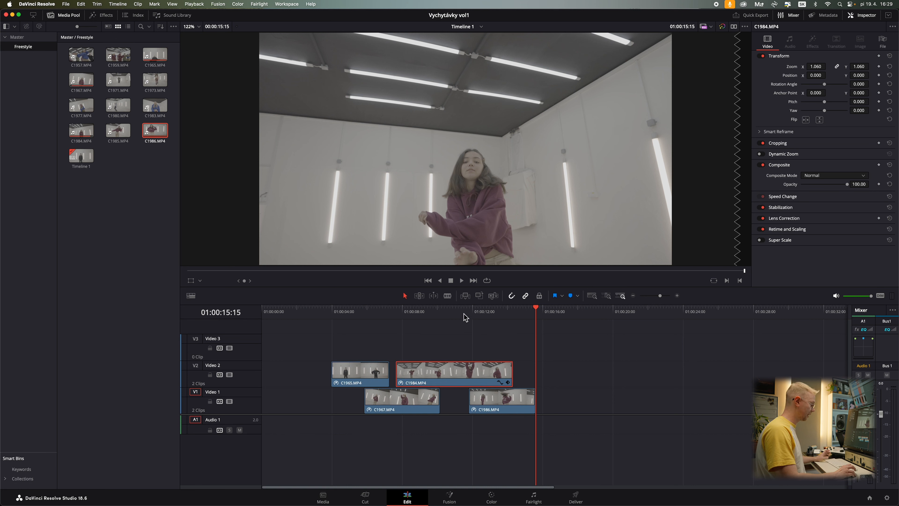
pyautogui.press('shift')
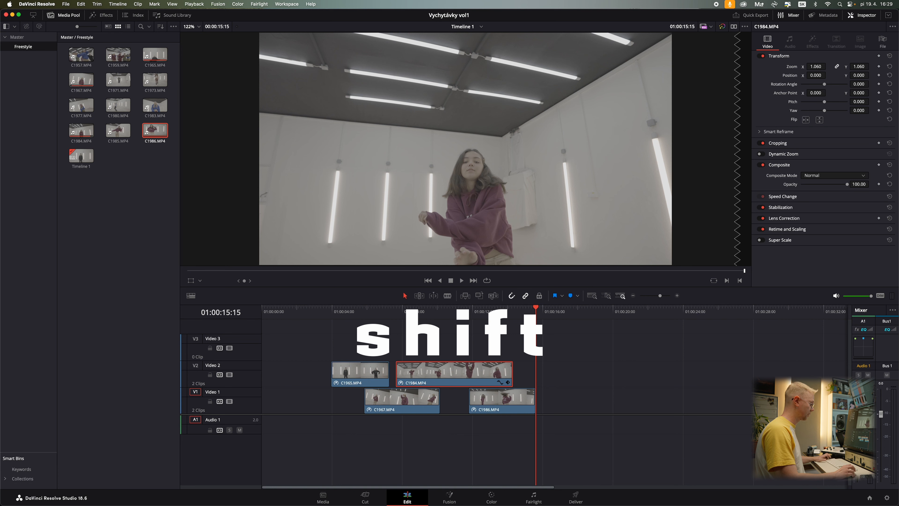
pyautogui.moveTo(461, 359); pyautogui.dragTo(516, 377)
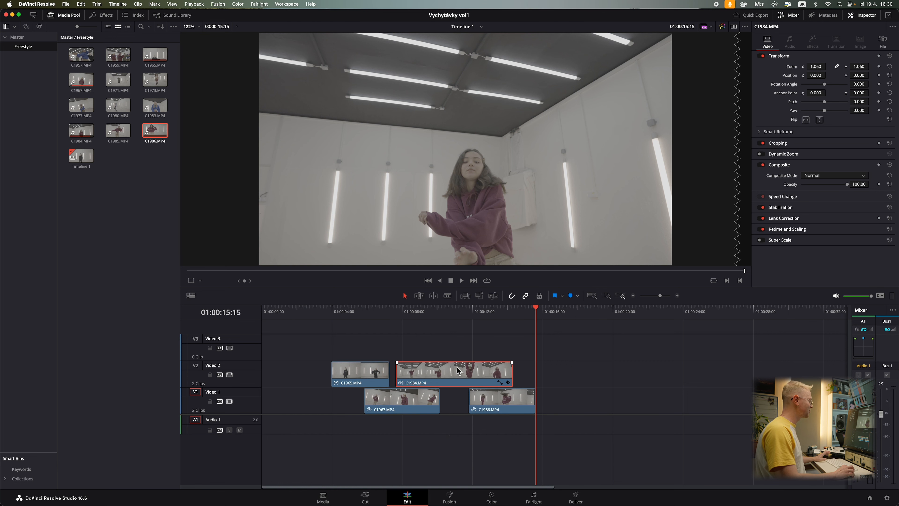
pyautogui.moveTo(457, 370); pyautogui.dragTo(476, 369)
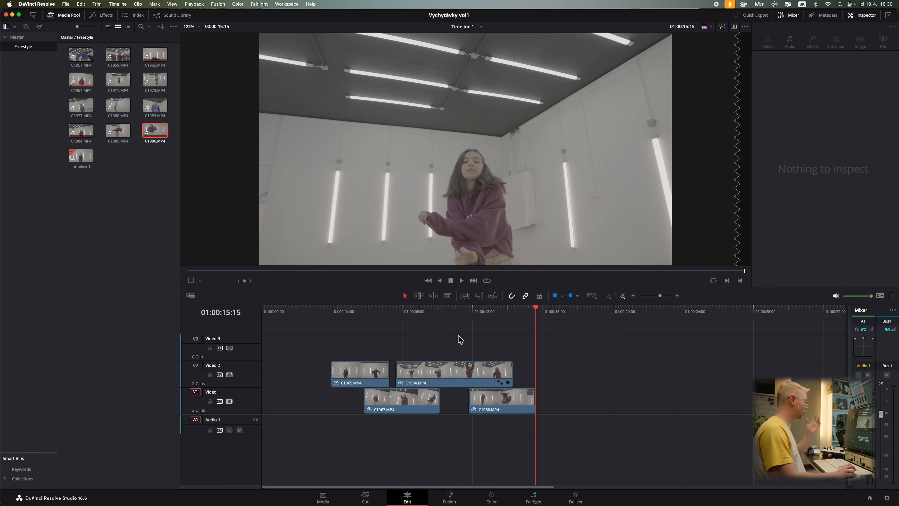
# - Arrange C1965, C1967, C1986 and C1984 end to end on Video 1 and reduce the video track height
pyautogui.moveTo(365, 380); pyautogui.dragTo(340, 407)
pyautogui.moveTo(442, 370); pyautogui.dragTo(585, 390)
pyautogui.click(456, 354)
pyautogui.moveTo(495, 398); pyautogui.dragTo(467, 398)
pyautogui.scroll(4, 461, 369)
pyautogui.scroll(-8, 462, 369)
pyautogui.moveTo(576, 413); pyautogui.dragTo(546, 413)
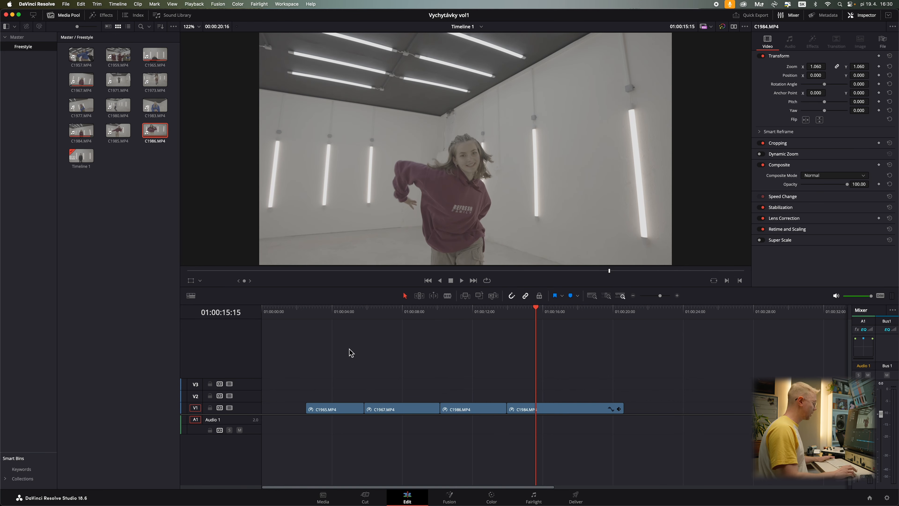
# - Set the clip color of C1965.MP4 to Orange and of C1967.MP4 to Apricot
pyautogui.rightClick(333, 410)
pyautogui.moveTo(359, 334)
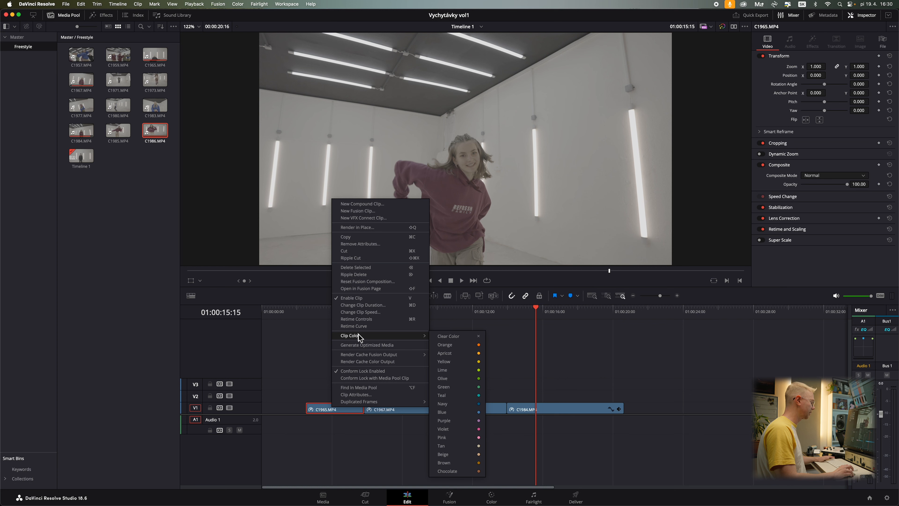
pyautogui.click(452, 345)
pyautogui.rightClick(397, 409)
pyautogui.moveTo(425, 337)
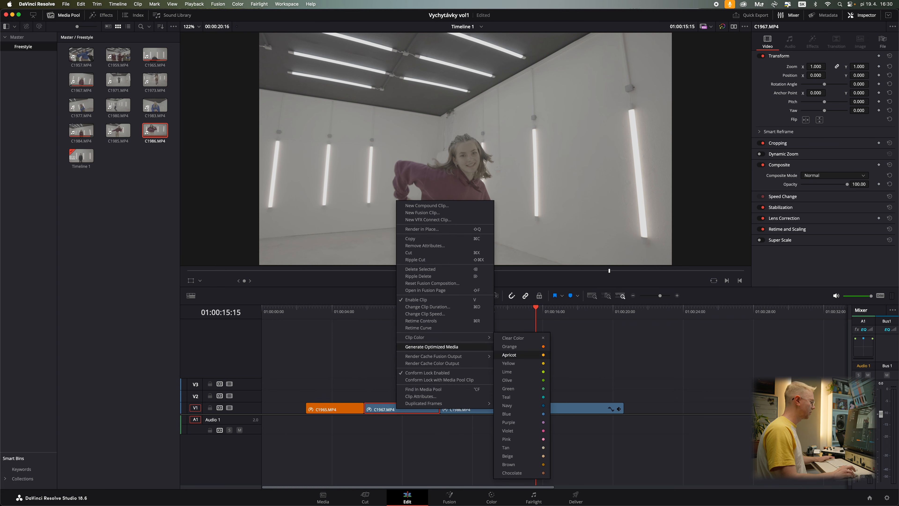
pyautogui.click(509, 354)
# - Set the clip color of C1986.MP4 to Green and of C1984.MP4 to Violet
pyautogui.rightClick(478, 409)
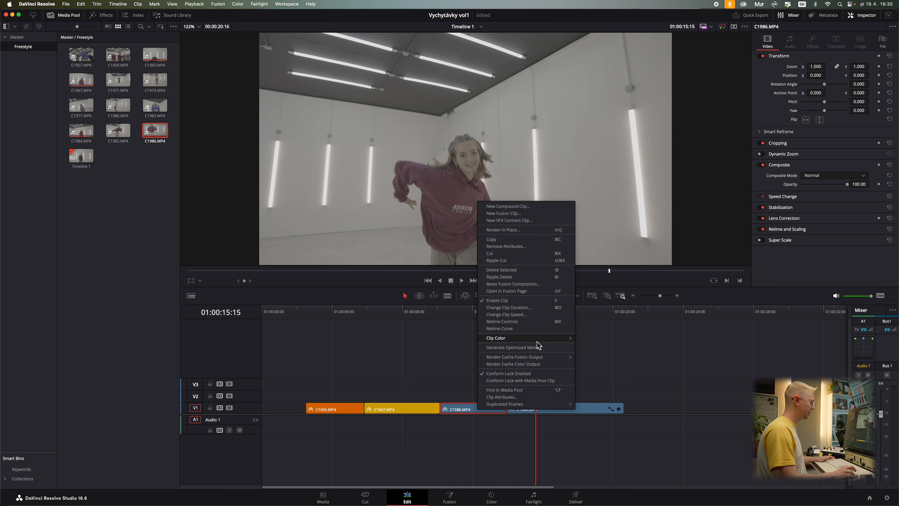
pyautogui.moveTo(568, 341)
pyautogui.click(625, 389)
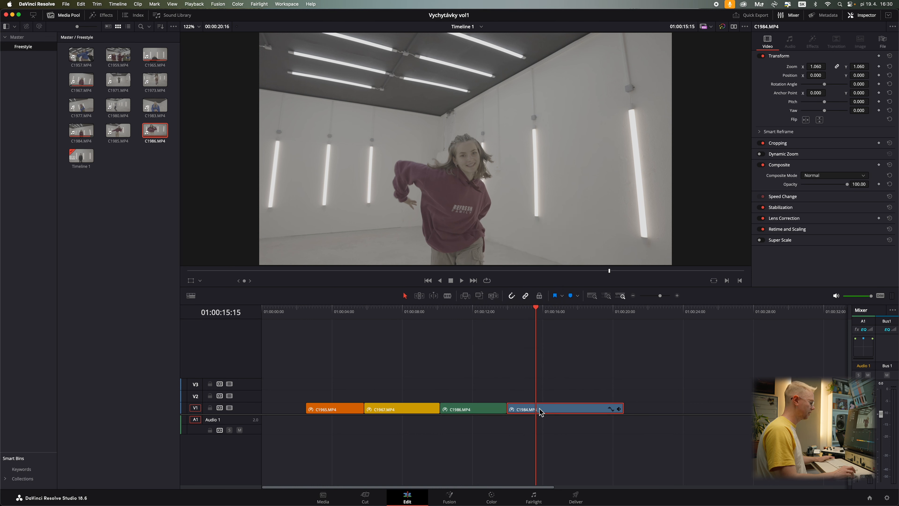
pyautogui.rightClick(539, 409)
pyautogui.moveTo(575, 338)
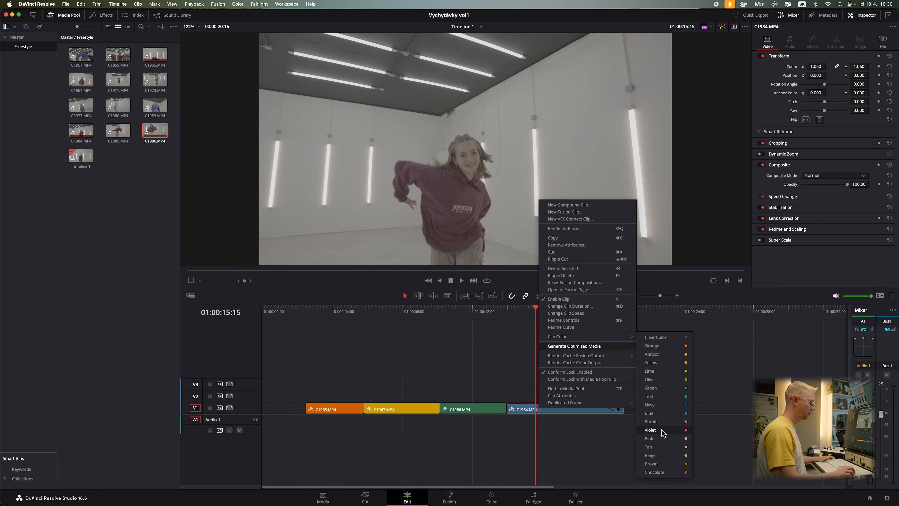
pyautogui.click(651, 430)
# - Place two spaced-out copies of C1984.MP4 on Video 1, starting near 01:00:23:00 and 01:00:33:00
pyautogui.scroll(-2, 477, 413)
pyautogui.moveTo(474, 413); pyautogui.dragTo(523, 407)
pyautogui.moveTo(608, 411); pyautogui.dragTo(581, 411)
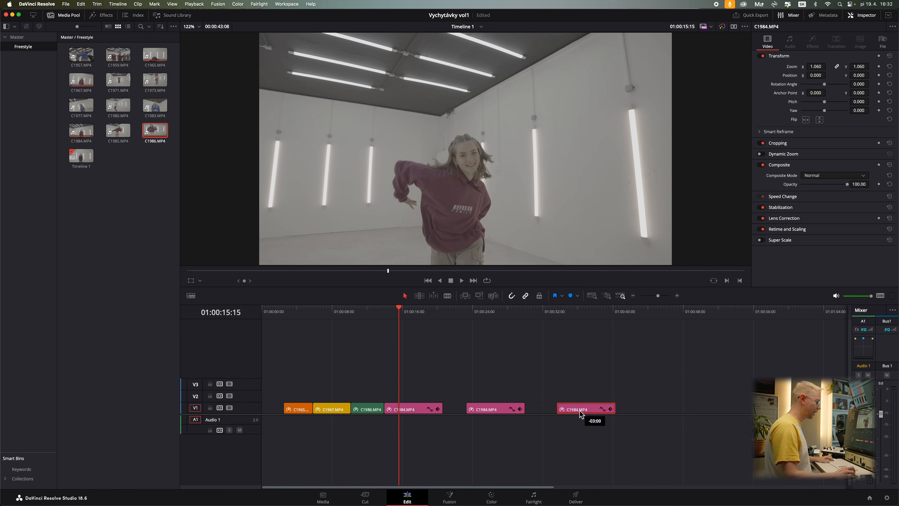
# - Change the clip color of all three C1984.MP4 clips to Orange
pyautogui.moveTo(428, 391); pyautogui.dragTo(602, 422)
pyautogui.rightClick(484, 413)
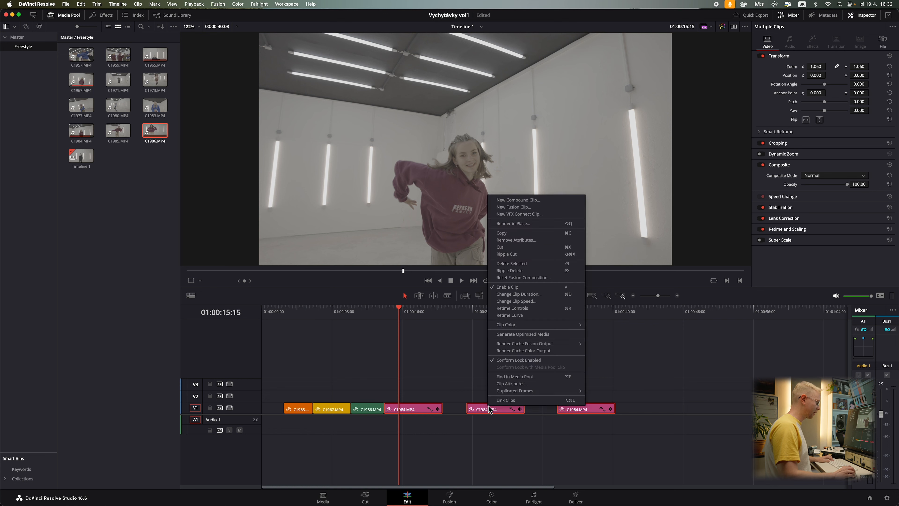
pyautogui.moveTo(552, 322)
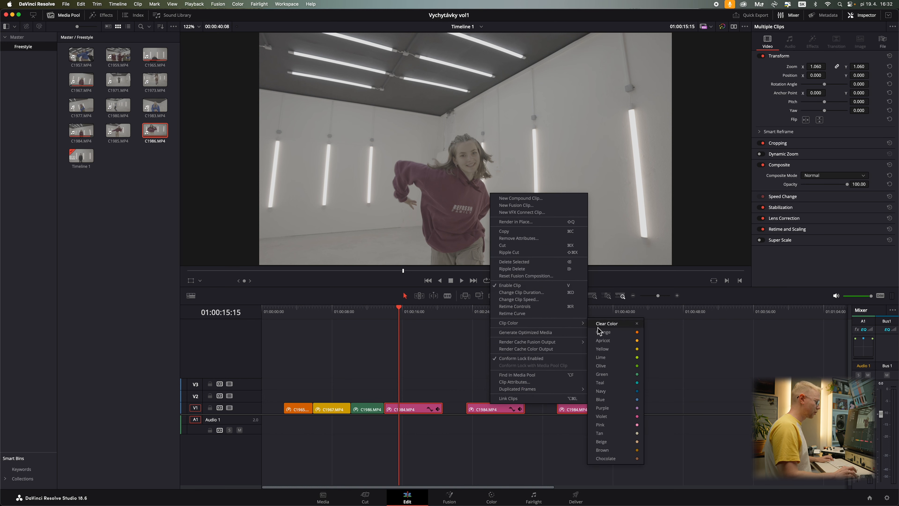
pyautogui.click(610, 331)
# - Position the playhead at 01:00:26:10 and select the second and third C1984.MP4 clips individually
pyautogui.click(416, 322)
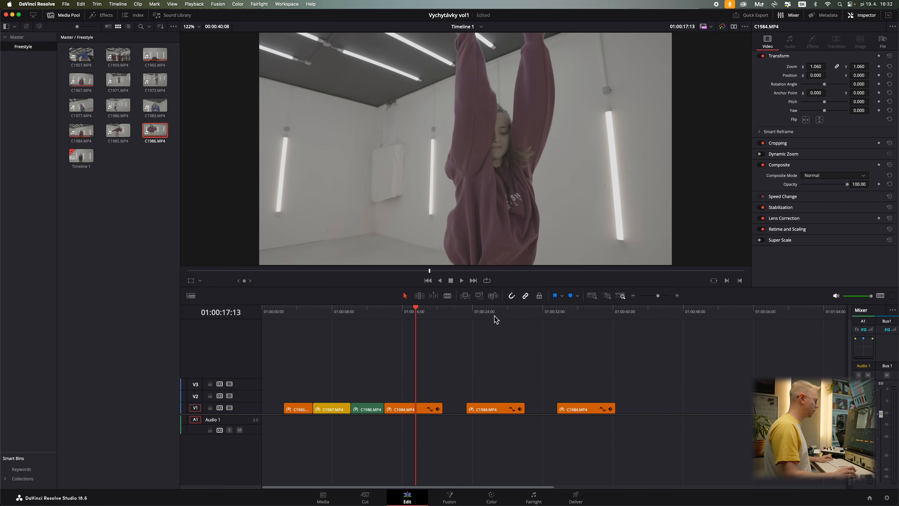
pyautogui.click(493, 321)
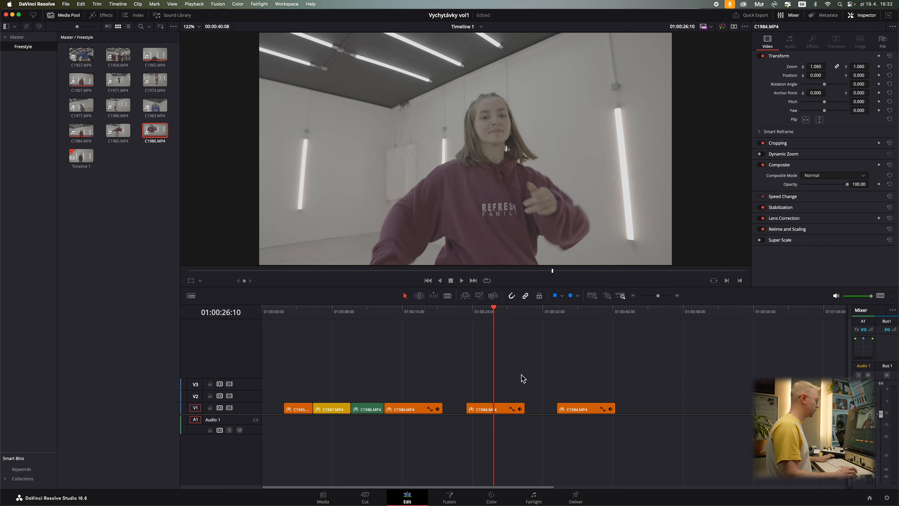
pyautogui.keyDown('super'); pyautogui.click(493, 412); pyautogui.keyUp('super')
pyautogui.keyDown('super'); pyautogui.click(588, 411); pyautogui.keyUp('super')
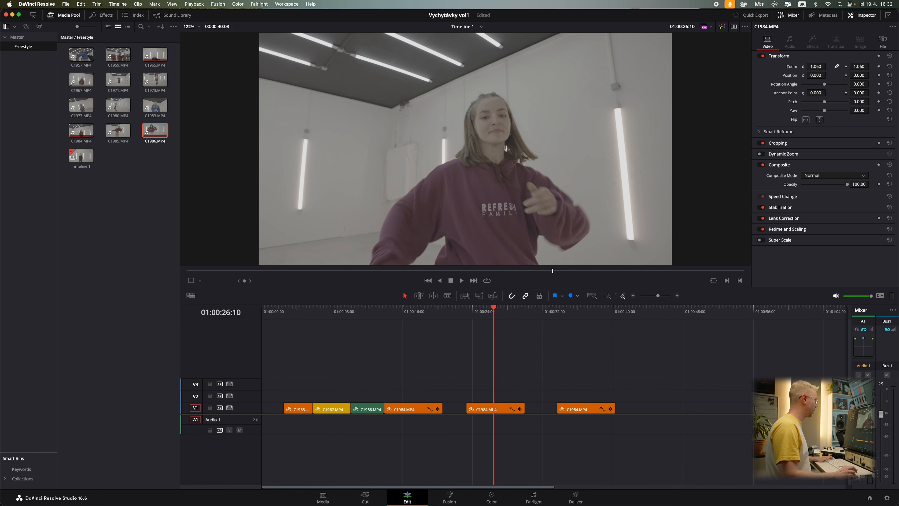
# - Select all timeline clips that have the Orange clip color, and clear the selection
pyautogui.click(117, 4)
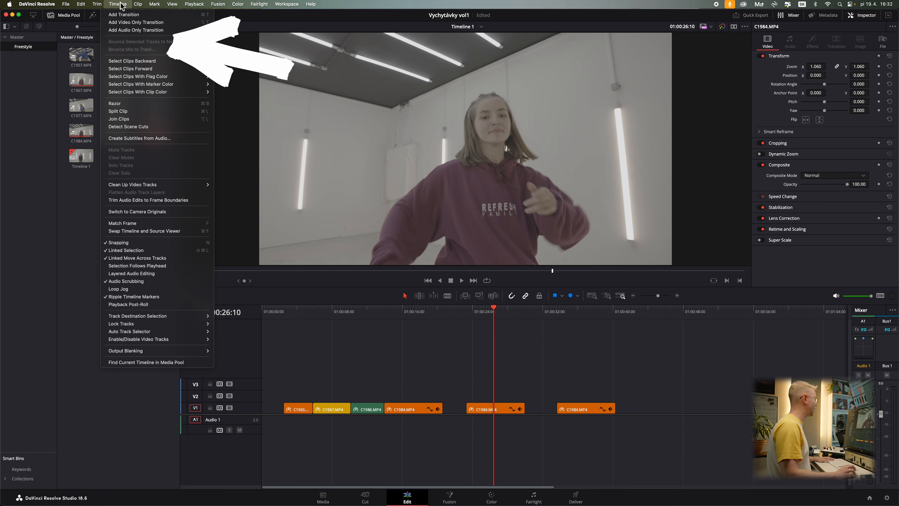
pyautogui.moveTo(121, 96)
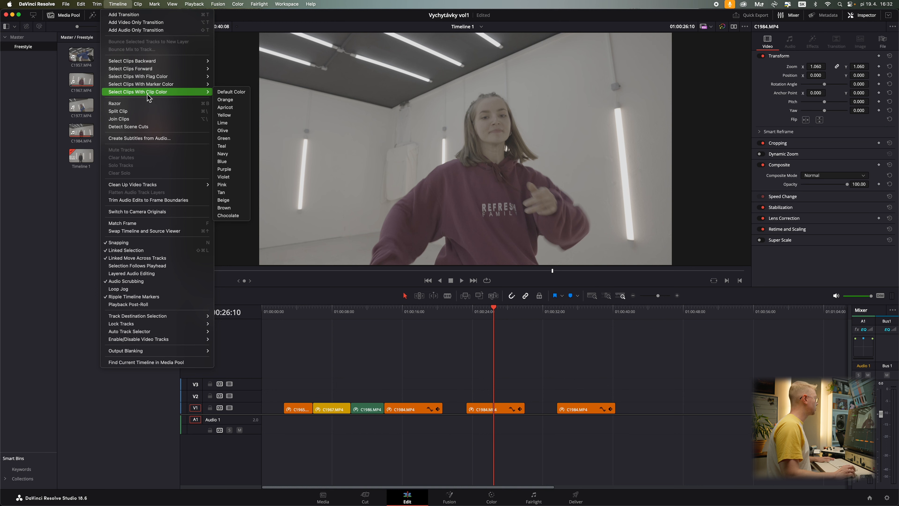
pyautogui.click(235, 101)
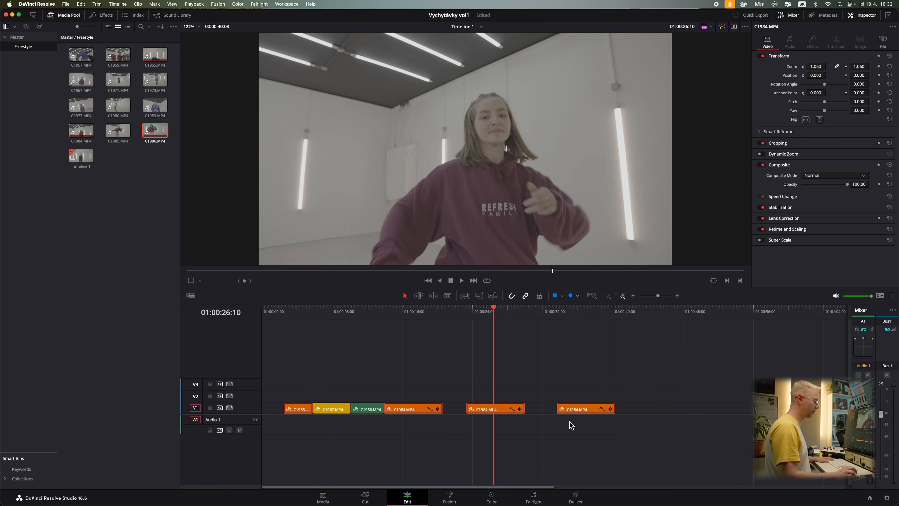
pyautogui.click(431, 356)
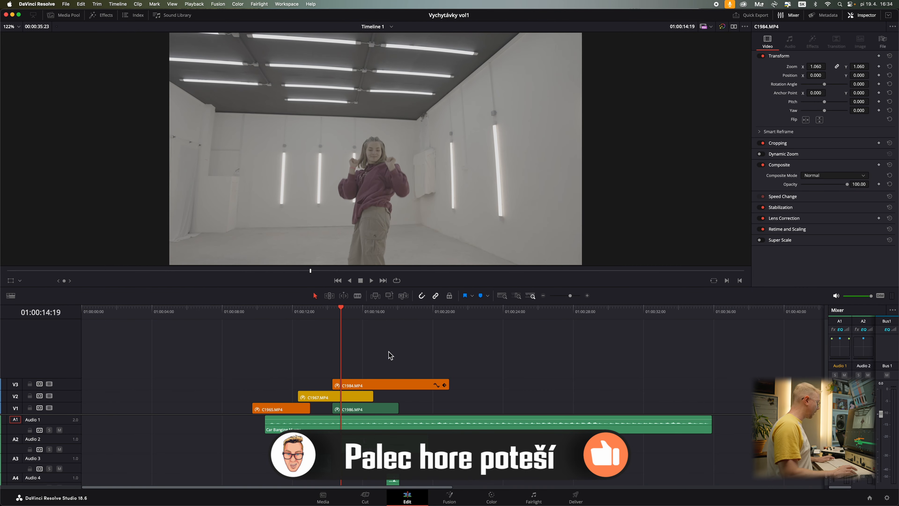
pyautogui.click(372, 412)
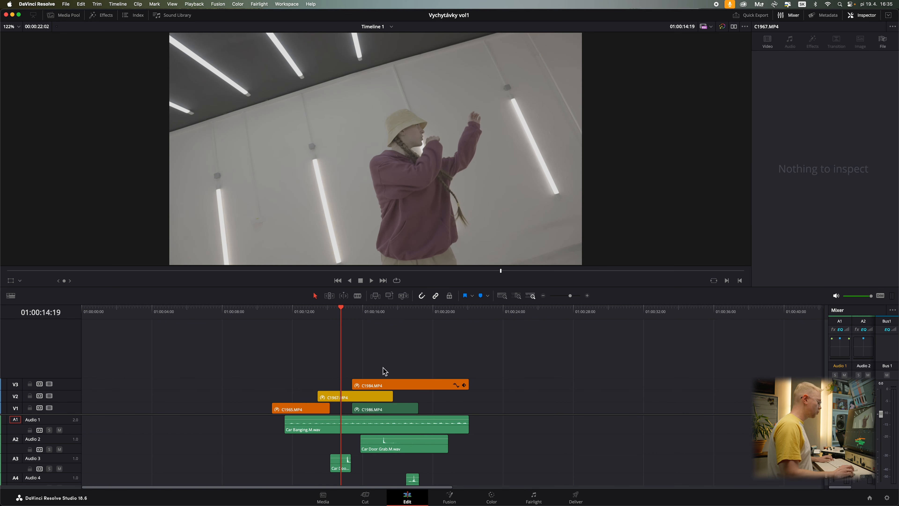
pyautogui.click(381, 384)
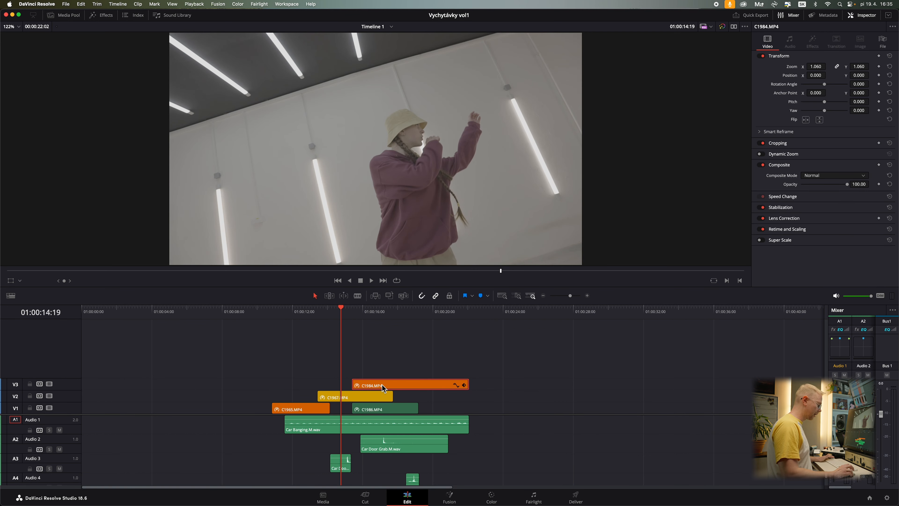
pyautogui.click(392, 449)
pyautogui.click(395, 382)
pyautogui.click(398, 450)
pyautogui.click(399, 384)
pyautogui.click(396, 358)
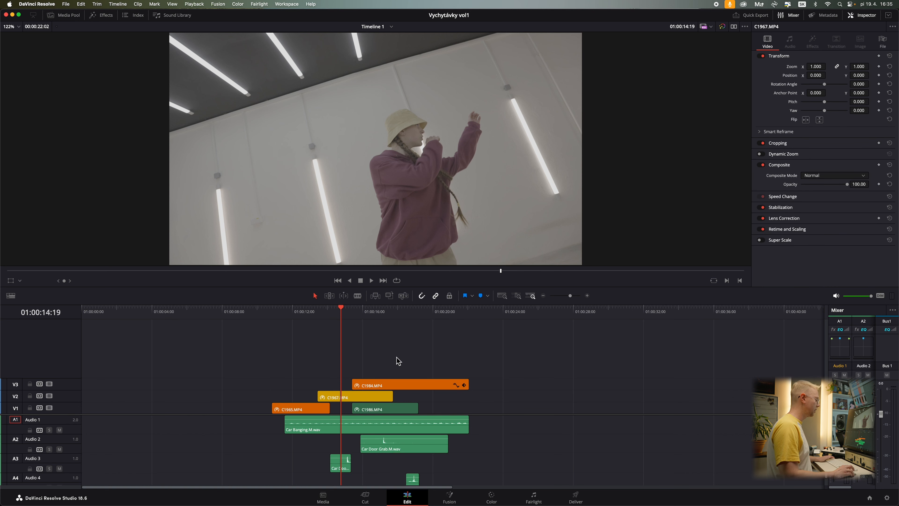
# - Try to move C1984.MP4 and Car Door Grab.M.wav together to a later point on the timeline
pyautogui.click(384, 380)
pyautogui.keyDown('super'); pyautogui.click(402, 448); pyautogui.keyUp('super')
pyautogui.moveTo(401, 386); pyautogui.dragTo(525, 387)
pyautogui.press('super+z')
# - Link C1984.MP4 with the Car Door Grab.M.wav audio clip and move the linked pair about 5 s later
pyautogui.click(384, 368)
pyautogui.click(387, 386)
pyautogui.keyDown('super'); pyautogui.click(398, 447); pyautogui.keyUp('super')
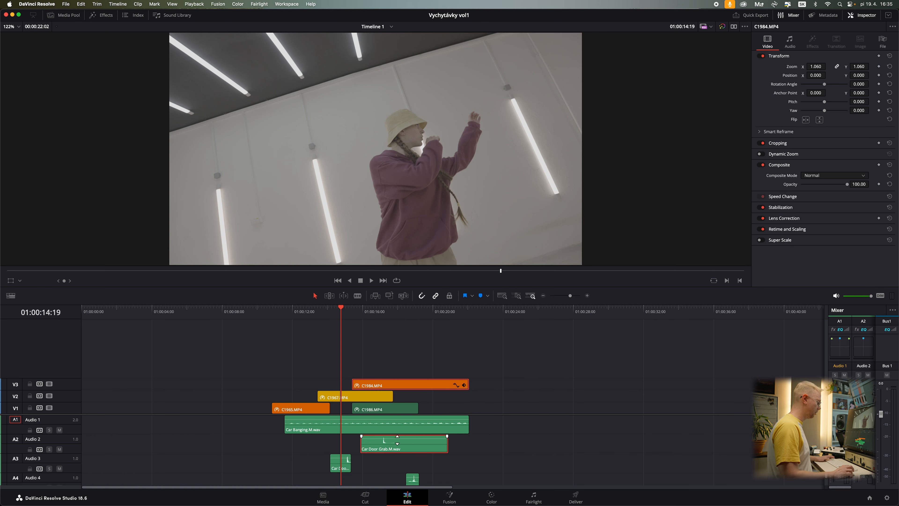
pyautogui.rightClick(407, 382)
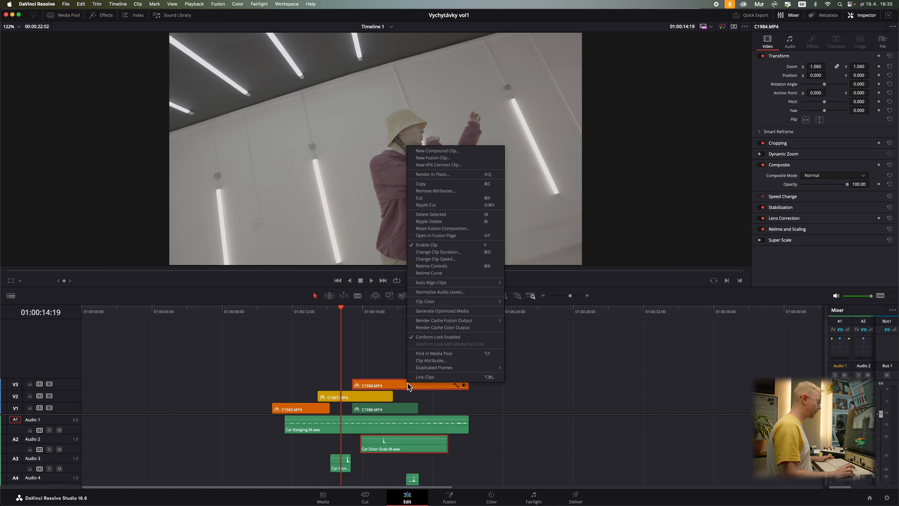
pyautogui.click(445, 378)
pyautogui.moveTo(394, 387); pyautogui.dragTo(474, 384)
pyautogui.click(358, 398)
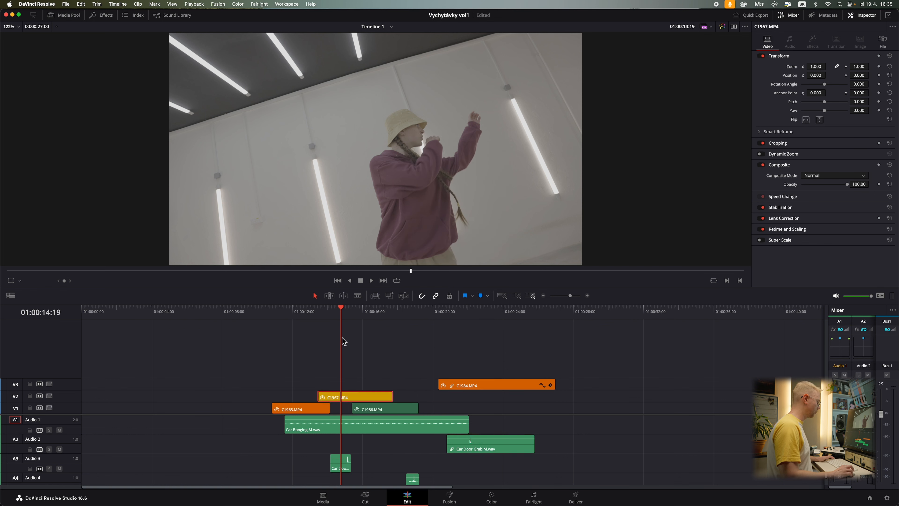
# - Move the linked C1984.MP4 and Car Door Grab.M.wav pair about 4 s later on the timeline, and unlink the two clips
pyautogui.click(498, 385)
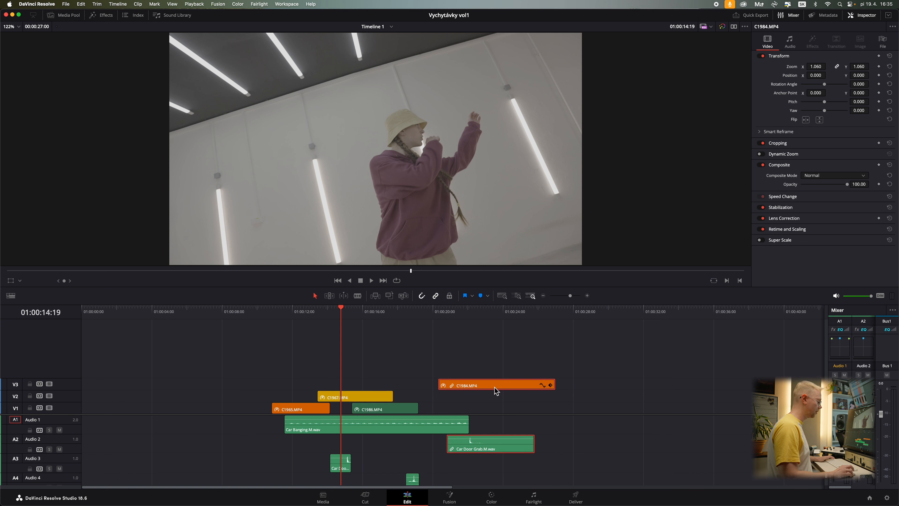
pyautogui.moveTo(492, 385); pyautogui.dragTo(563, 386)
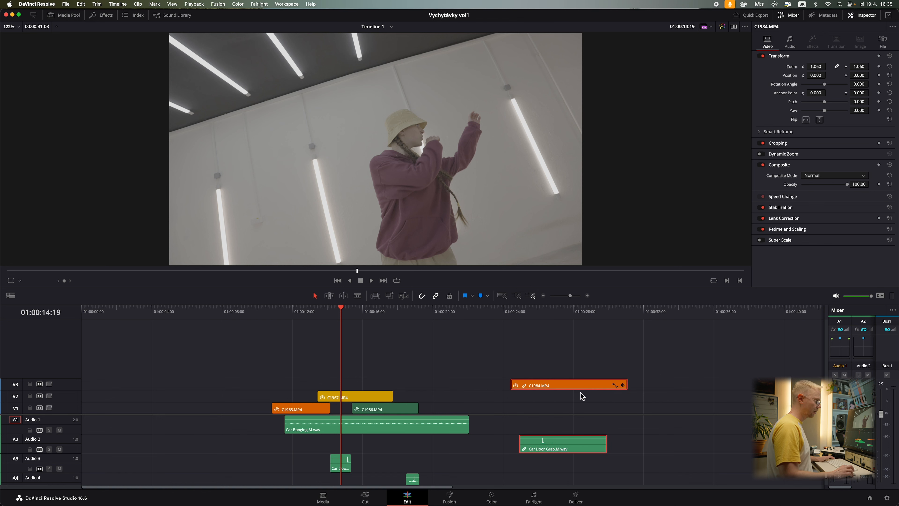
pyautogui.rightClick(541, 386)
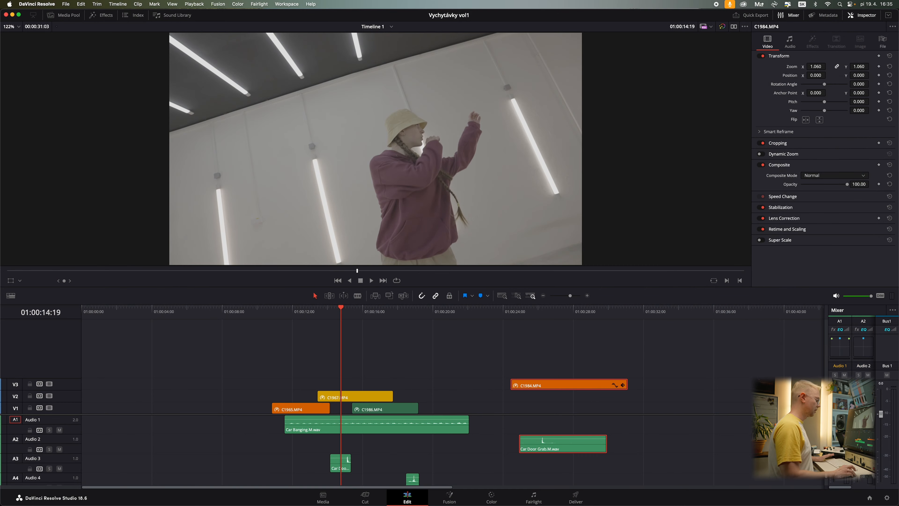
# - Select C1984.MP4 together with the Car Door Grab.M.wav audio clip and link the two clips again
pyautogui.moveTo(549, 383)
pyautogui.mouseDown()
pyautogui.moveTo(539, 387)
pyautogui.moveTo(552, 387)
pyautogui.mouseUp()
pyautogui.keyDown('super'); pyautogui.click(570, 447); pyautogui.keyUp('super')
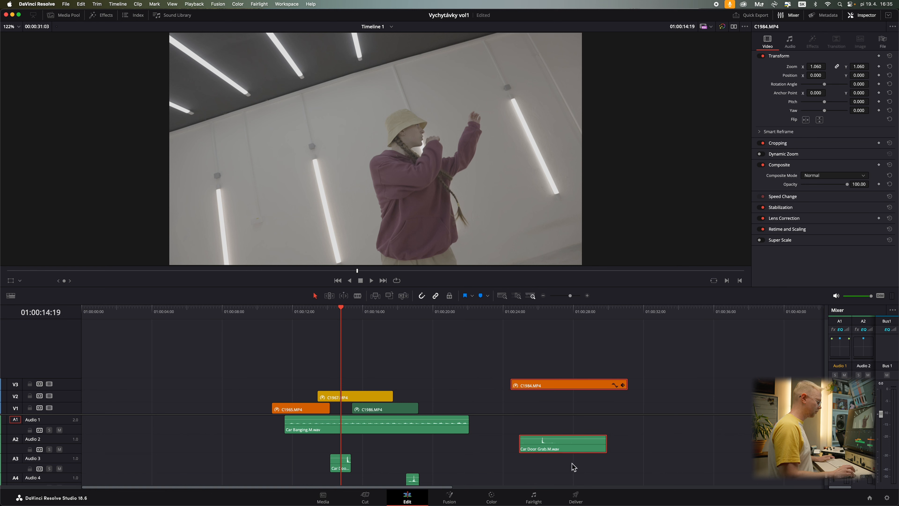
pyautogui.rightClick(573, 382)
pyautogui.click(598, 376)
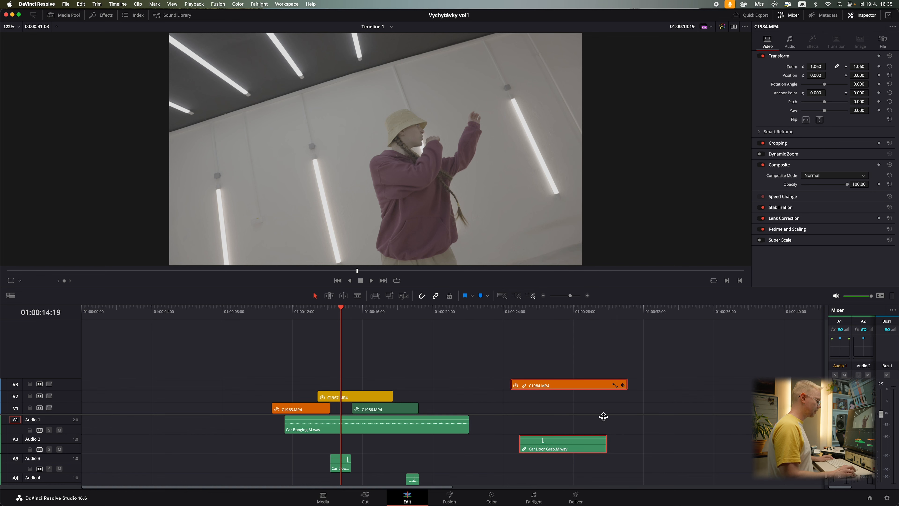
# - Select only the Car Door Grab.M.wav audio of the linked pair, and clear the selection
pyautogui.keyDown('alt'); pyautogui.click(572, 453); pyautogui.keyUp('alt')
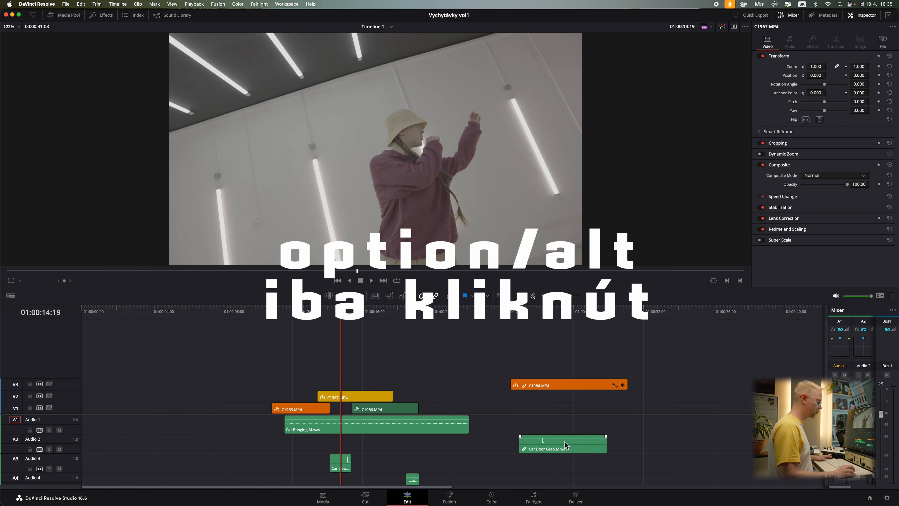
pyautogui.moveTo(565, 444)
pyautogui.mouseDown()
pyautogui.moveTo(535, 445)
pyautogui.moveTo(629, 446)
pyautogui.moveTo(529, 447)
pyautogui.moveTo(567, 446)
pyautogui.mouseUp()
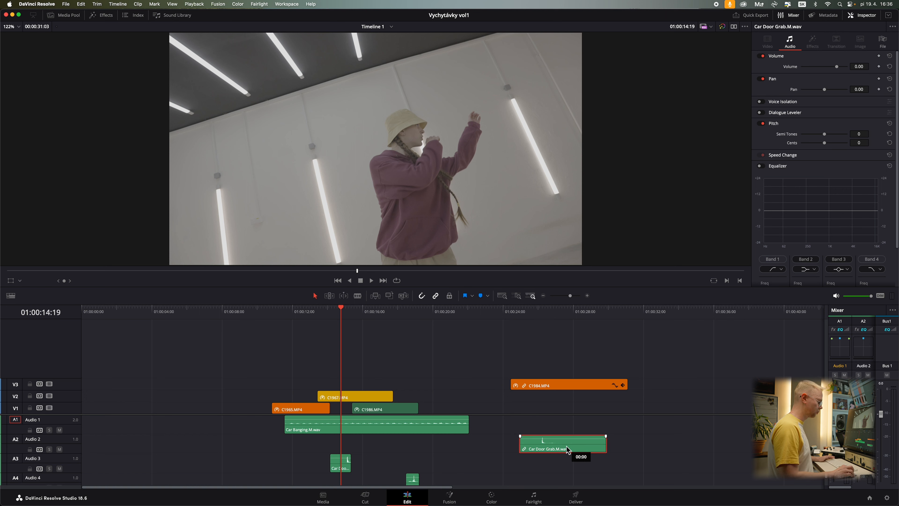
pyautogui.click(548, 350)
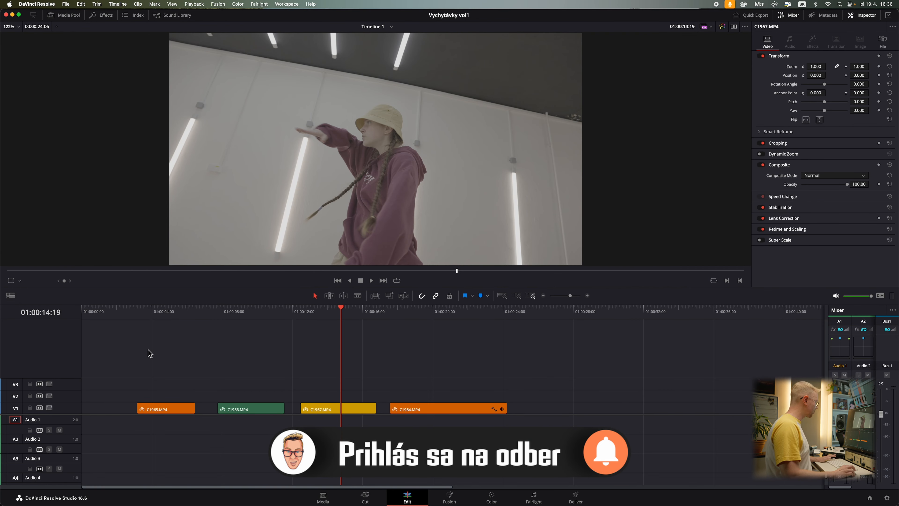
# - Place the playhead at the gaps between the V1 clips in turn, ending at 01:00:17:14, the start of C1984.MP4
pyautogui.moveTo(148, 341); pyautogui.dragTo(492, 448)
pyautogui.click(491, 448)
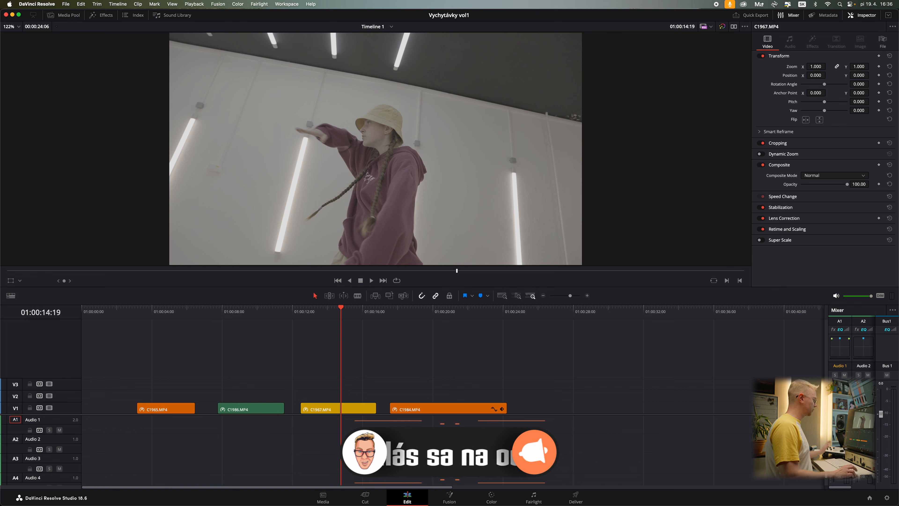
pyautogui.click(196, 316)
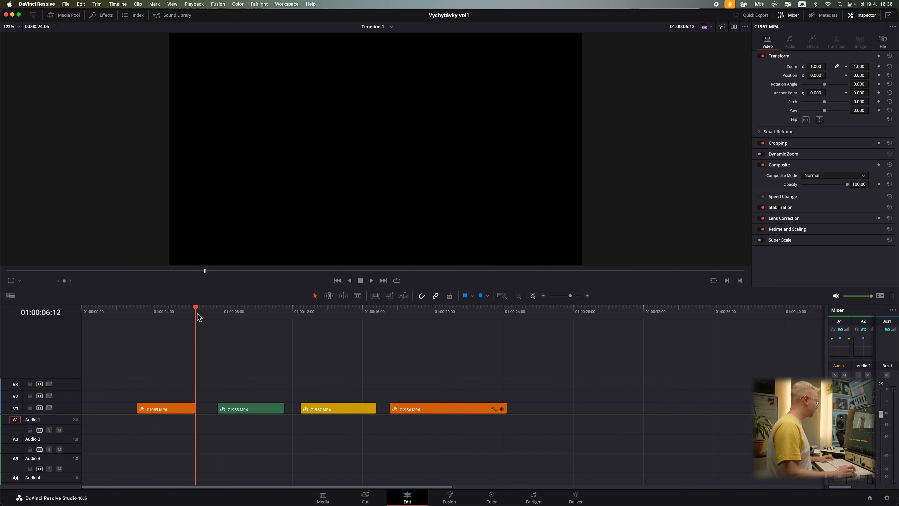
pyautogui.click(289, 313)
pyautogui.click(390, 314)
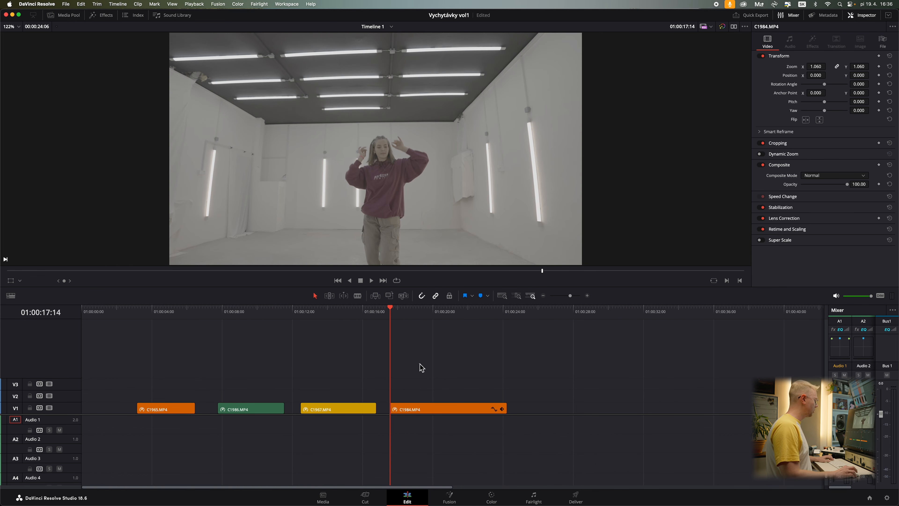
# - Delete the gaps between the V1 clips one at a time, and undo the gap deletions
pyautogui.click(211, 410)
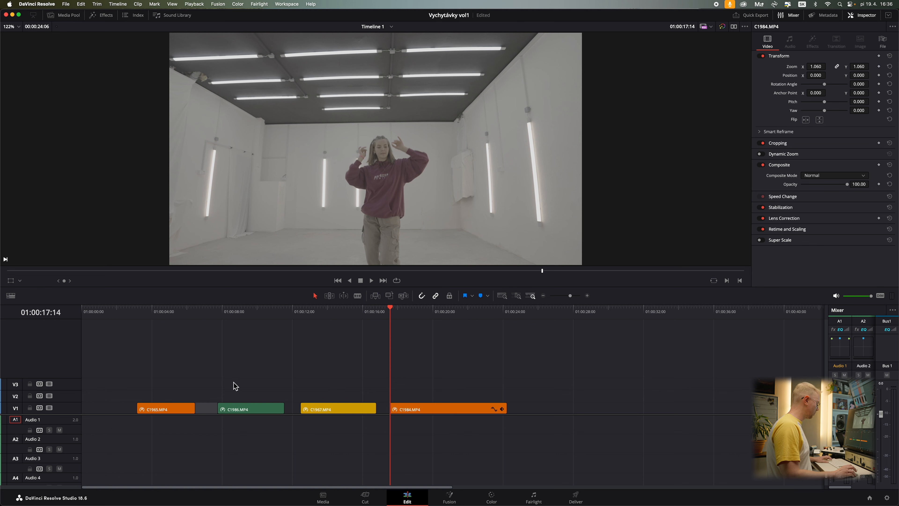
pyautogui.press('BackSpace')
pyautogui.click(273, 410)
pyautogui.press('BackSpace')
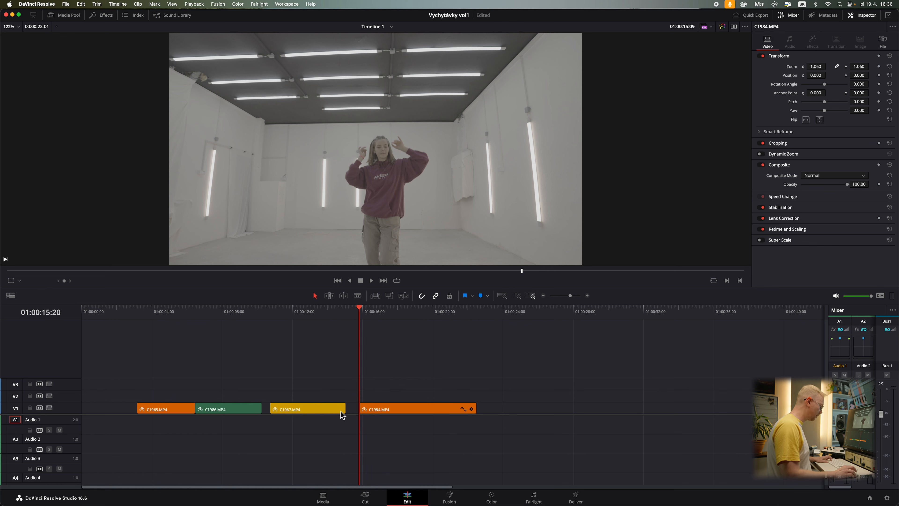
pyautogui.click(345, 409)
pyautogui.press('BackSpace')
pyautogui.press('super+z')
pyautogui.press('super+z')
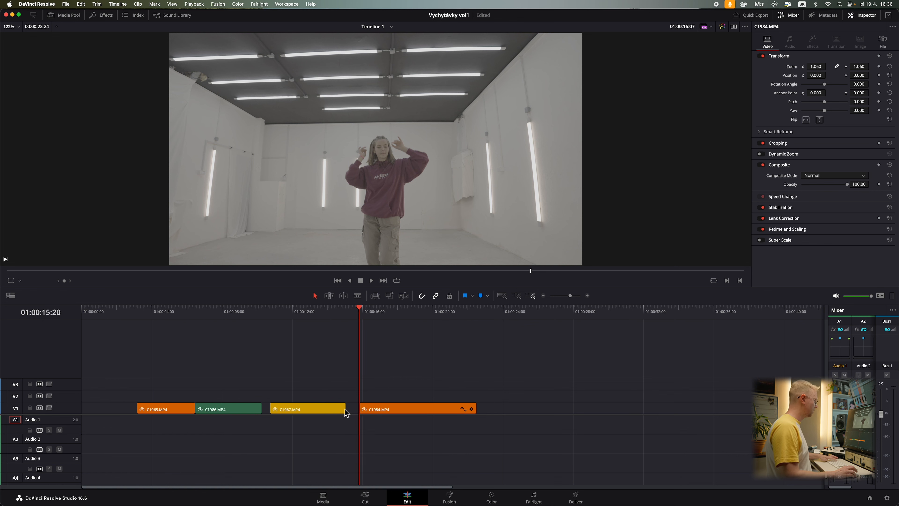
pyautogui.press('super+z')
# - Select all four clips on V1 and delete all the gaps between them at once
pyautogui.moveTo(138, 371); pyautogui.dragTo(557, 443)
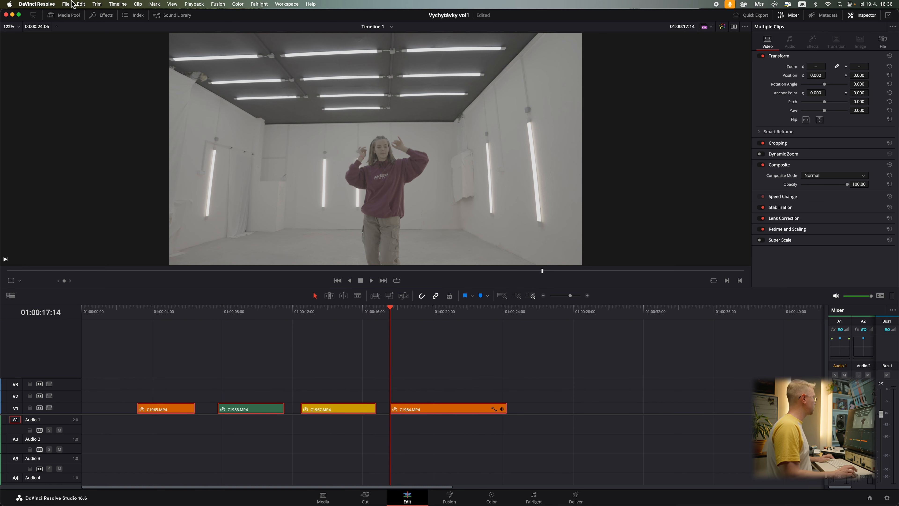
pyautogui.click(82, 4)
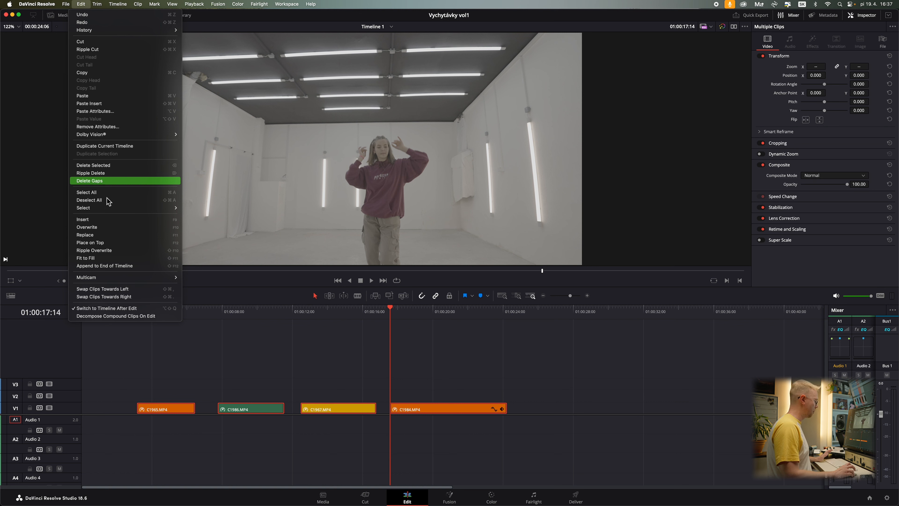
pyautogui.click(92, 180)
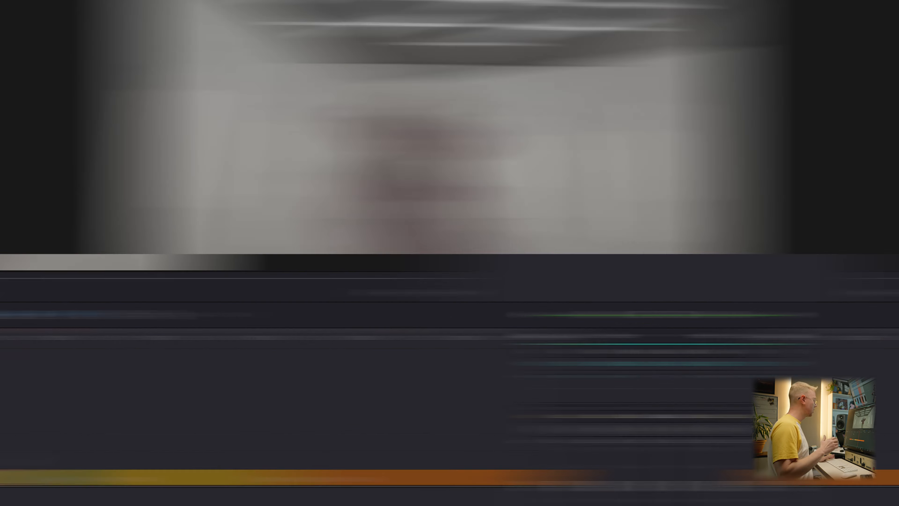
pyautogui.hscroll(5, 480, 379)
pyautogui.hscroll(-4, 481, 381)
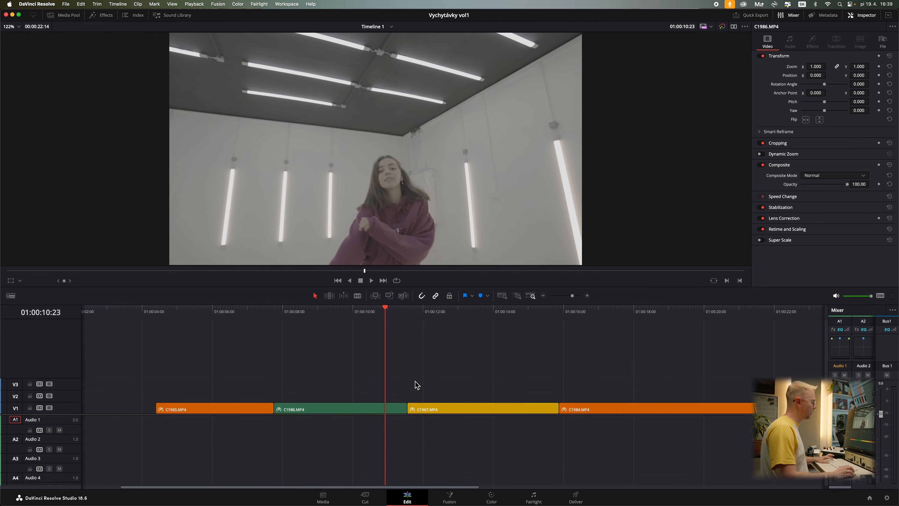
# - Split C1986.MP4 at 01:00:10:23 with the Blade tool and delete the short piece after the cut
pyautogui.press('b')
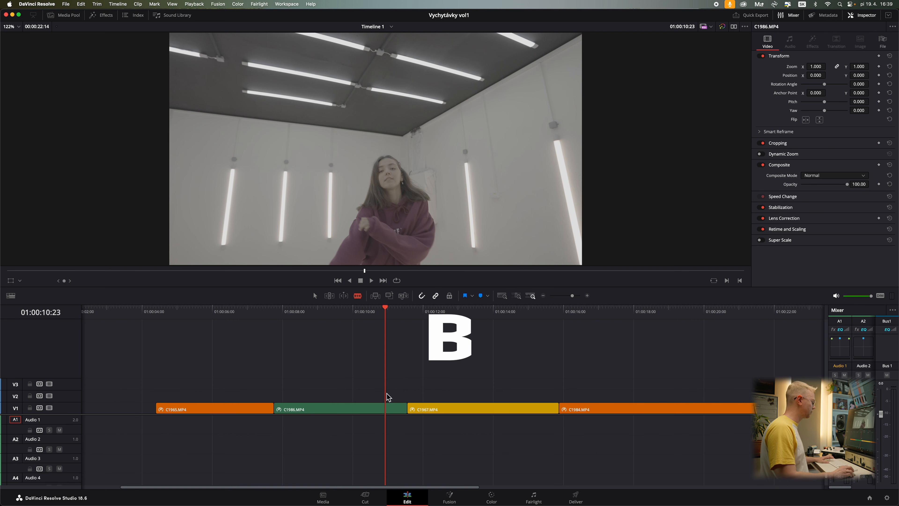
pyautogui.click(389, 409)
pyautogui.press('a')
pyautogui.click(398, 408)
pyautogui.press('BackSpace')
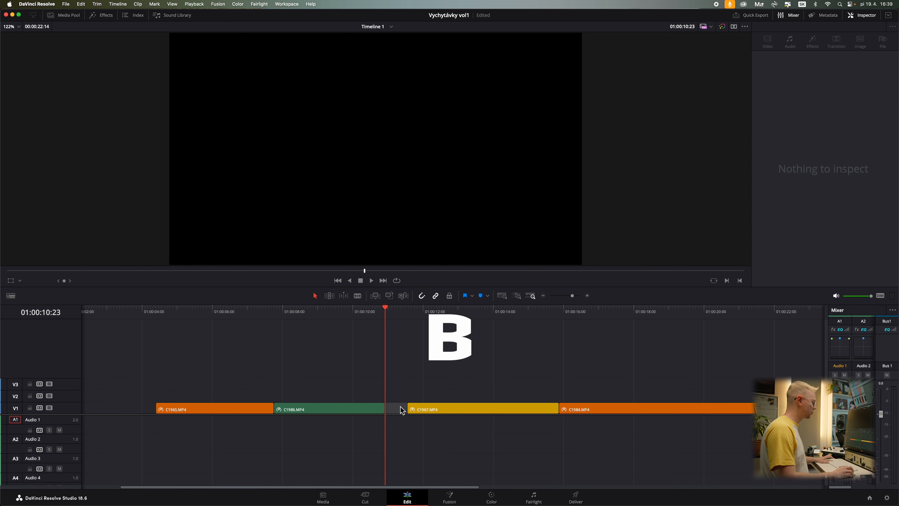
# - Delete the gap between C1986.MP4 and C1967.MP4, and undo that deletion
pyautogui.click(400, 407)
pyautogui.press('BackSpace')
pyautogui.press('super+z')
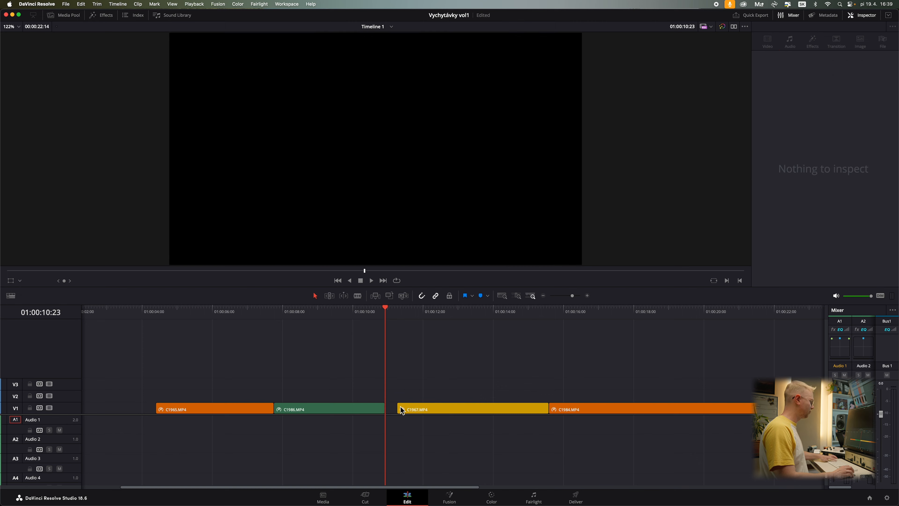
# - Move C1967.MP4 and C1984.MP4 together earlier against C1986.MP4, undo the move and the piece's deletion, and clear the selection
pyautogui.moveTo(421, 369); pyautogui.dragTo(751, 411)
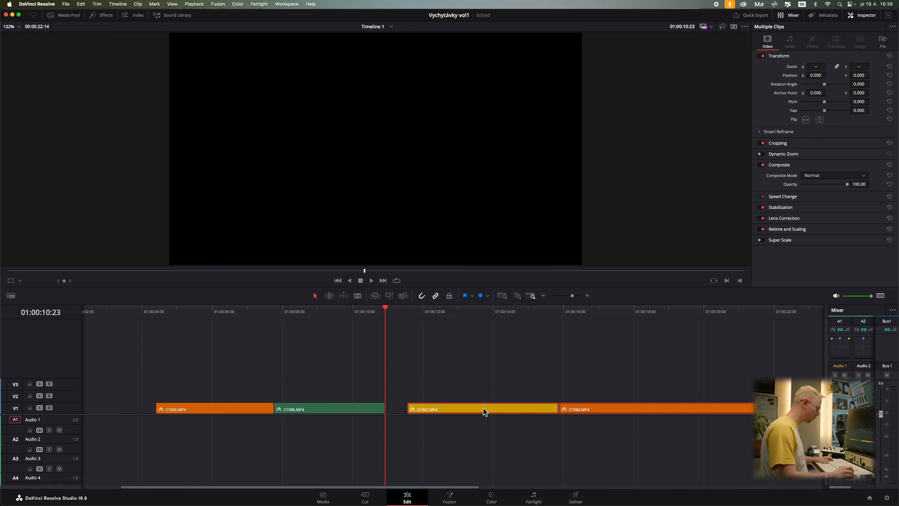
pyautogui.moveTo(487, 411); pyautogui.dragTo(464, 411)
pyautogui.press('super+z')
pyautogui.press('super+z')
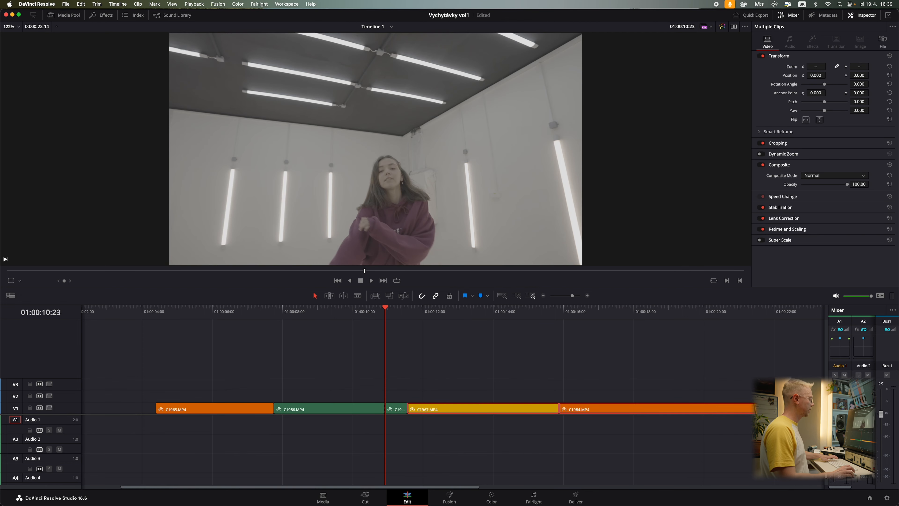
pyautogui.click(436, 389)
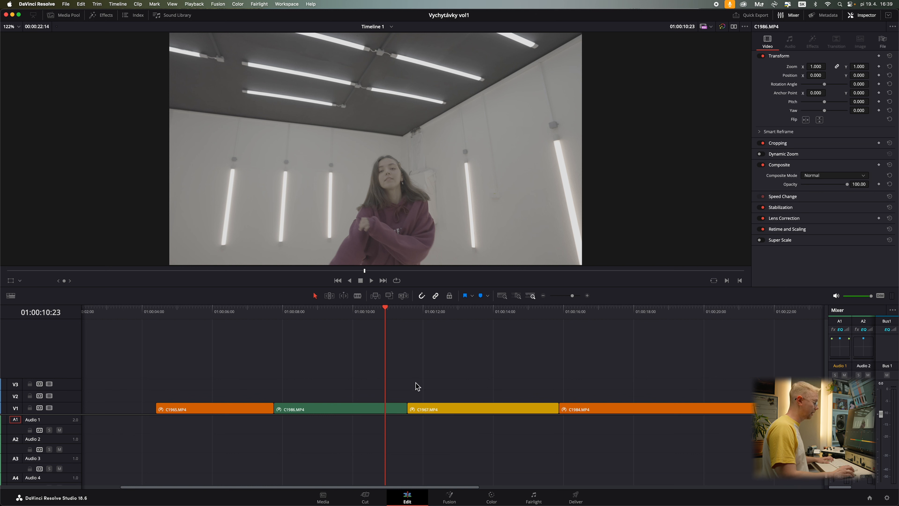
# - Split C1986.MP4 at 01:00:10:23 and ripple delete the short piece after the cut
pyautogui.press('b')
pyautogui.click(392, 409)
pyautogui.press('a')
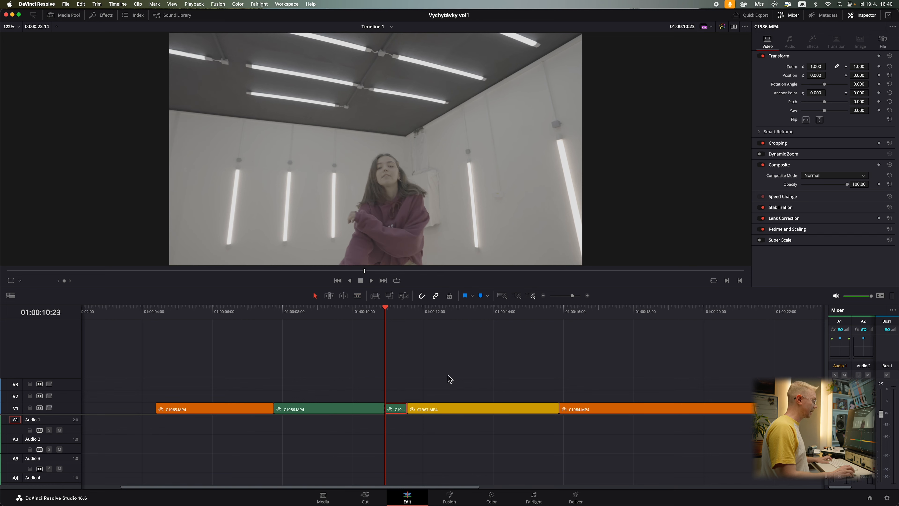
pyautogui.rightClick(395, 409)
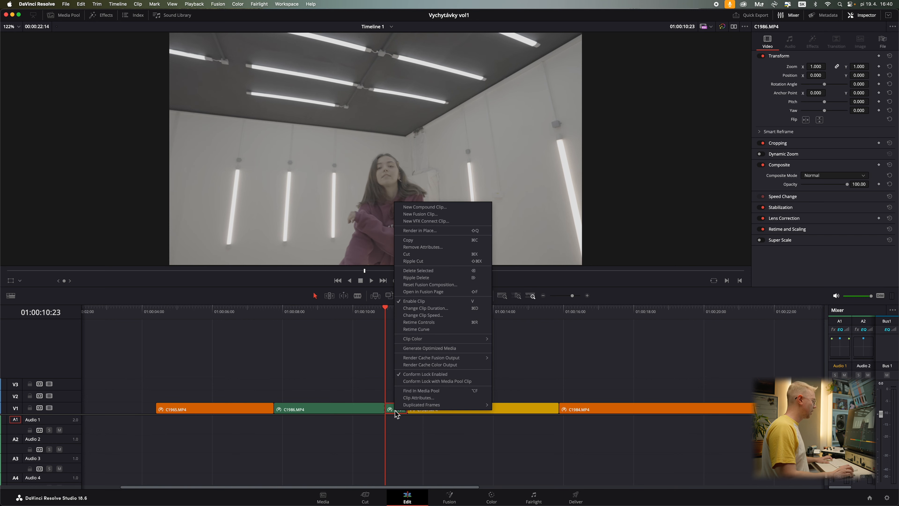
pyautogui.click(436, 279)
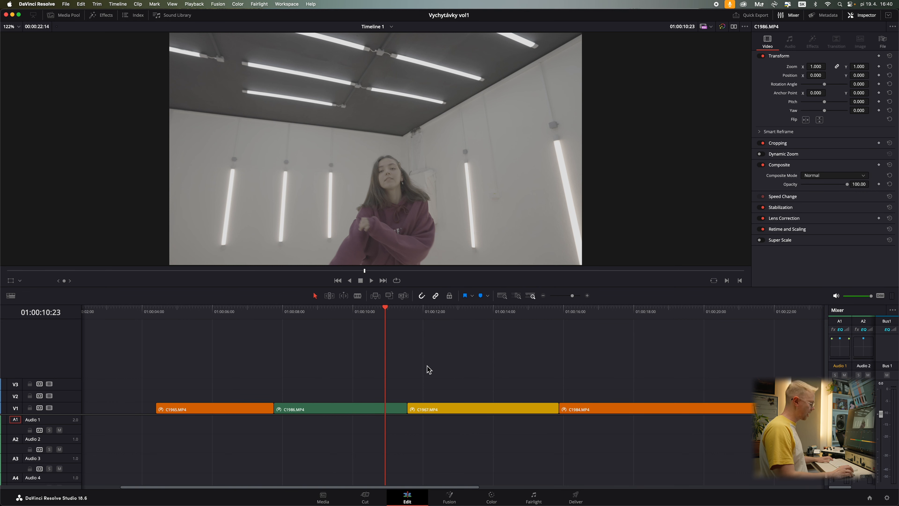
# - Trim the end of C1986.MP4 to the playhead at 01:00:10:23, 01:00:10:07 and 01:00:09:14, and undo the trims
pyautogui.press('e')
pyautogui.press('e')
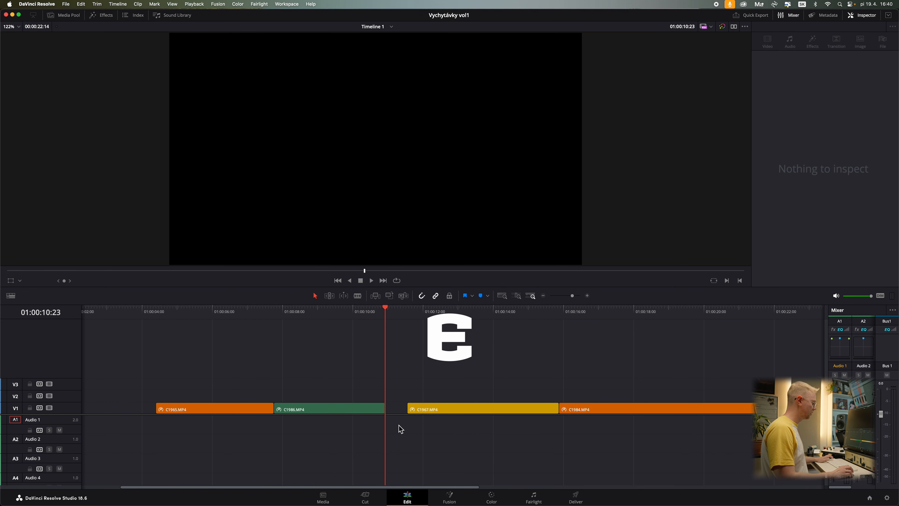
pyautogui.moveTo(378, 310); pyautogui.dragTo(363, 311)
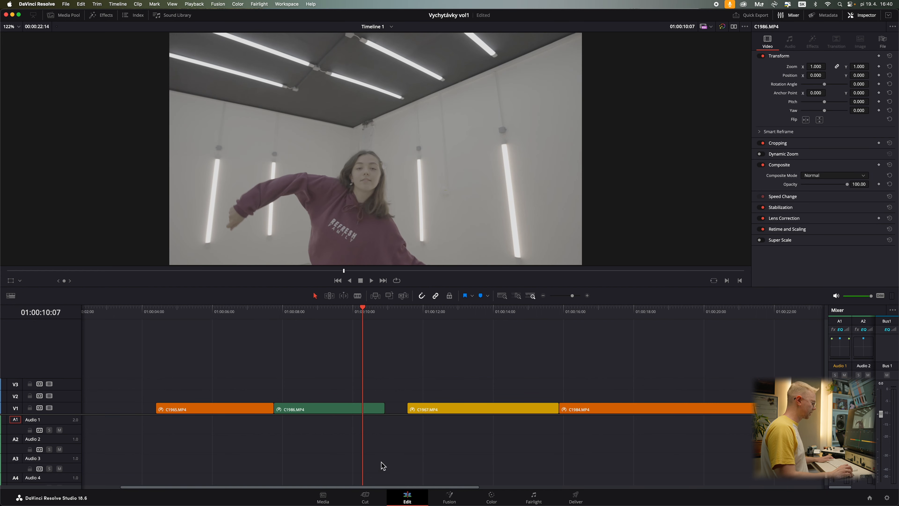
pyautogui.press('e')
pyautogui.click(337, 312)
pyautogui.press('e')
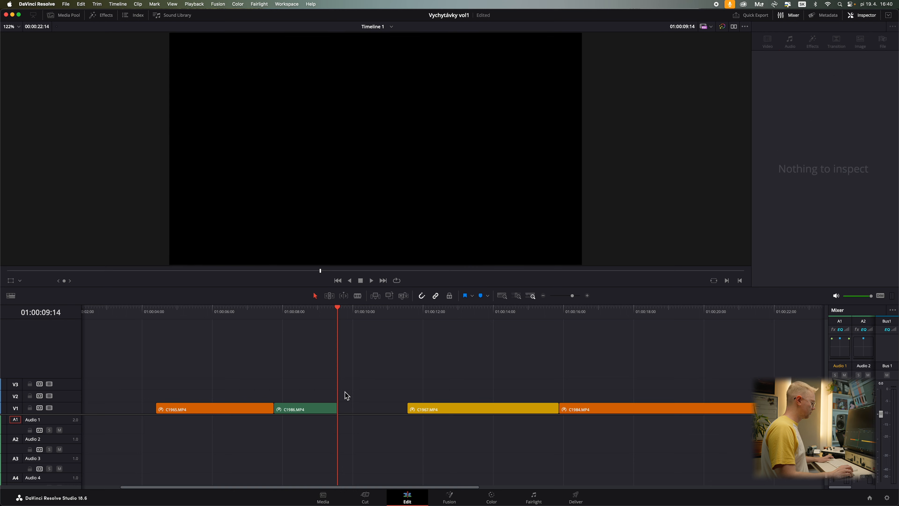
pyautogui.press('super+z')
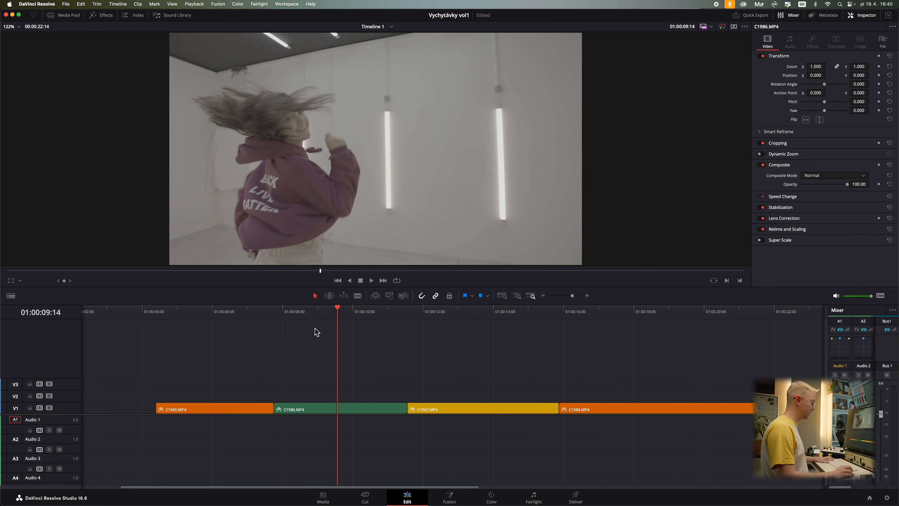
# - Position the playhead at 01:00:08:23 and trim the start of C1986.MP4 to it
pyautogui.moveTo(339, 309); pyautogui.dragTo(274, 317)
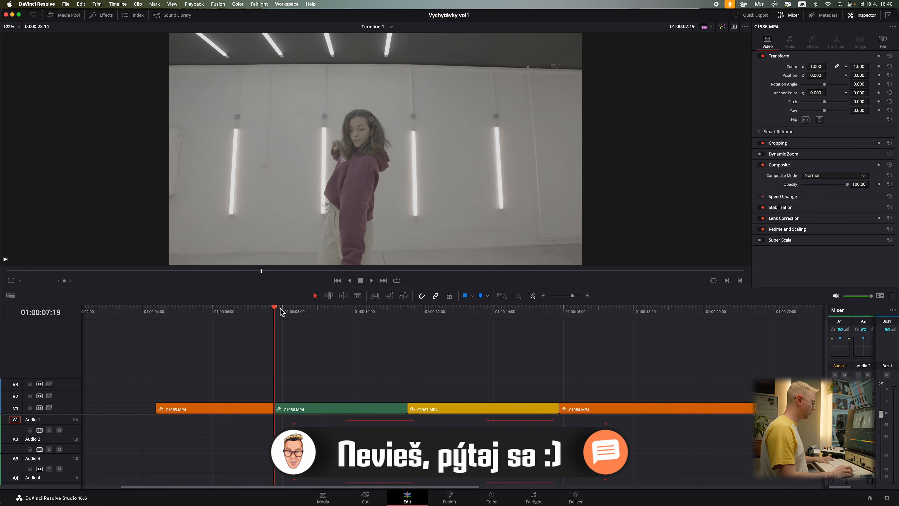
pyautogui.moveTo(331, 313); pyautogui.dragTo(316, 314)
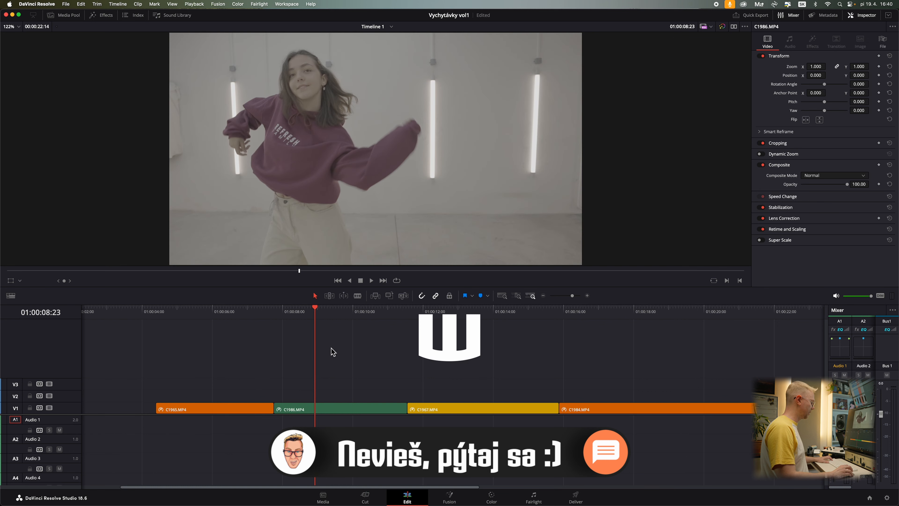
pyautogui.hotkey('shift', '[')
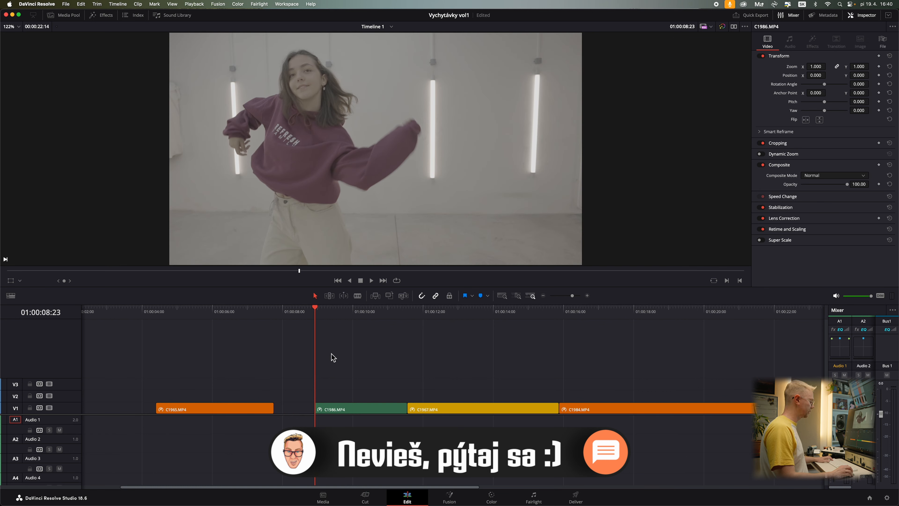
# - Delete the gap between C1965.MP4 and C1986.MP4, and undo both the gap deletion and the start trim
pyautogui.click(299, 408)
pyautogui.press('BackSpace')
pyautogui.press('super+z')
pyautogui.press('super+z')
pyautogui.press('super+z')
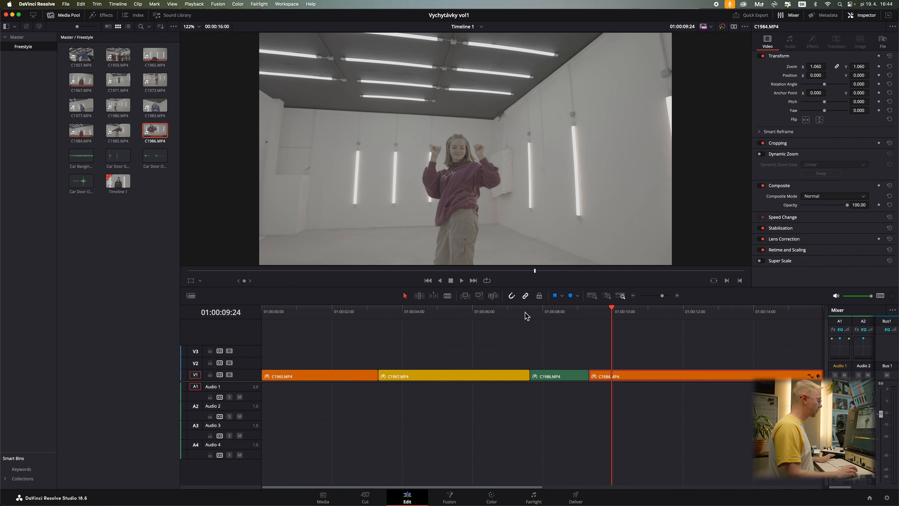
# - Play the sequence around C1986.MP4 to check the cut, and place the playhead at 01:00:08:19
pyautogui.click(489, 310)
pyautogui.press('space')
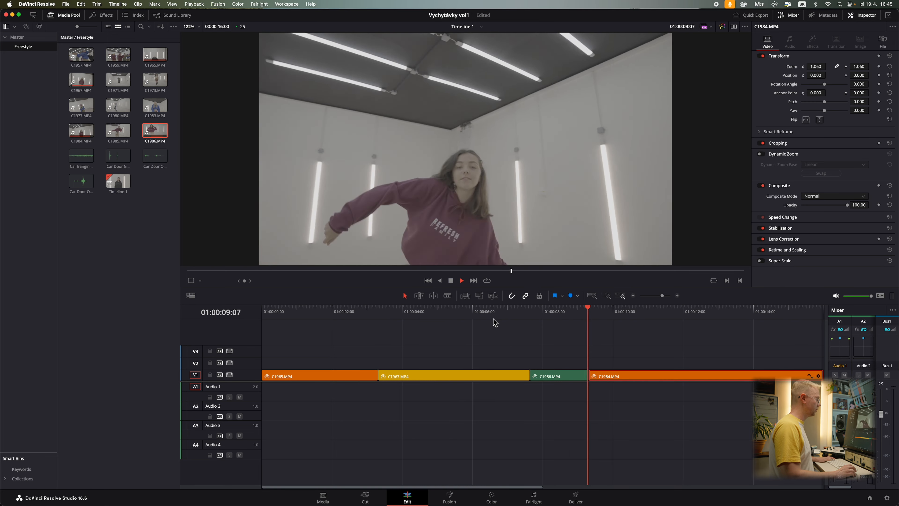
pyautogui.press('space')
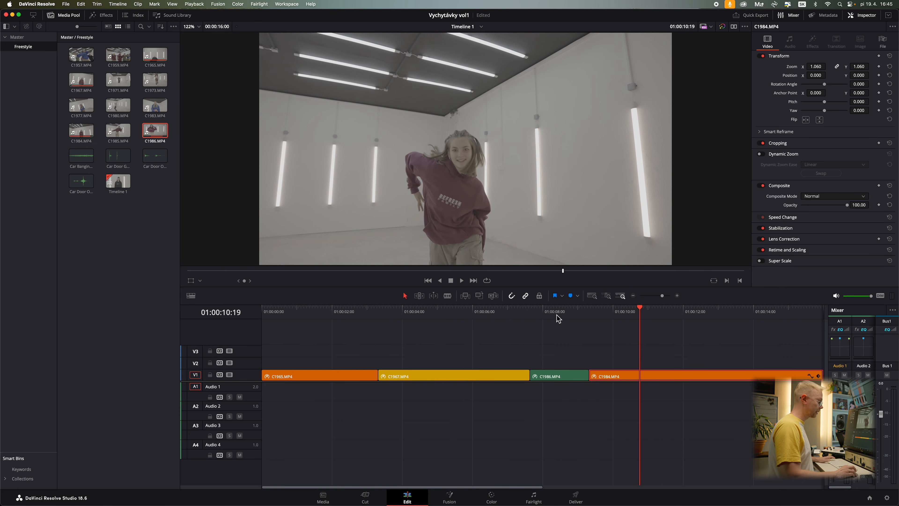
pyautogui.click(558, 315)
pyautogui.moveTo(558, 315); pyautogui.dragTo(571, 314)
# - Try moving C1986.MP4 up to track V2, lengthening it at both ends and shifting it to pick a different moment
pyautogui.moveTo(559, 377); pyautogui.dragTo(561, 364)
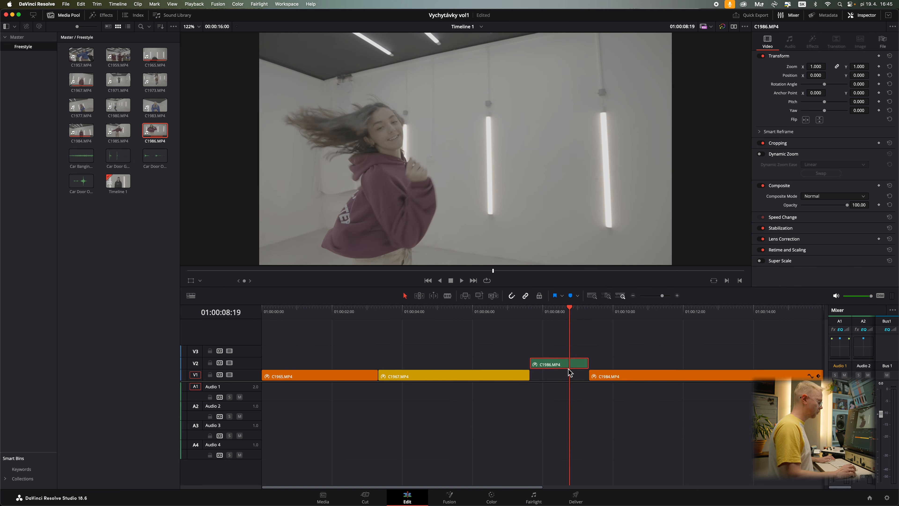
pyautogui.moveTo(562, 365)
pyautogui.mouseDown()
pyautogui.moveTo(614, 364)
pyautogui.moveTo(572, 365)
pyautogui.mouseUp()
pyautogui.click(529, 310)
pyautogui.press('space')
pyautogui.press('space')
pyautogui.moveTo(557, 365); pyautogui.dragTo(567, 364)
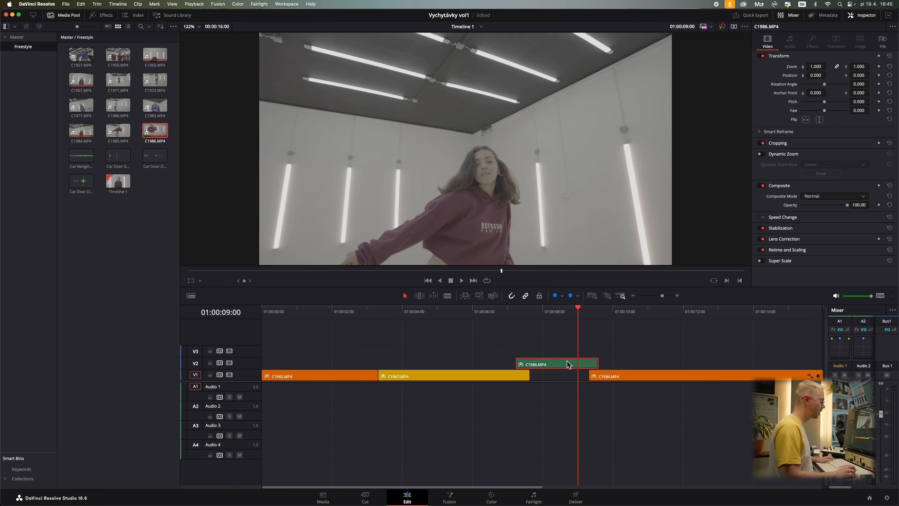
# - Undo the move, extension and shift of C1986.MP4
pyautogui.press('super+z')
pyautogui.press('super+z')
pyautogui.press('super+z')
pyautogui.press('super+z')
pyautogui.press('super+z')
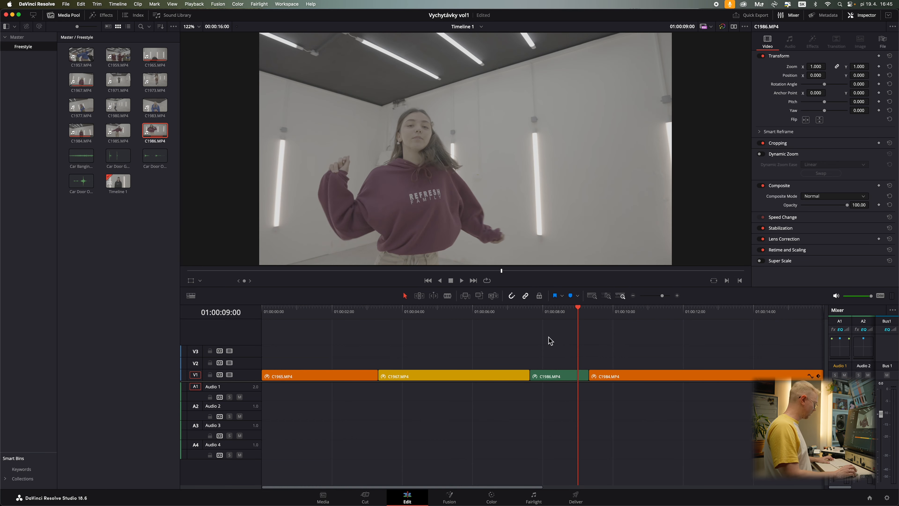
# - Slip the footage inside C1986.MP4 in Trim Edit Mode without moving the clip, and play the sequence to check it
pyautogui.press('t')
pyautogui.scroll(3, 554, 337)
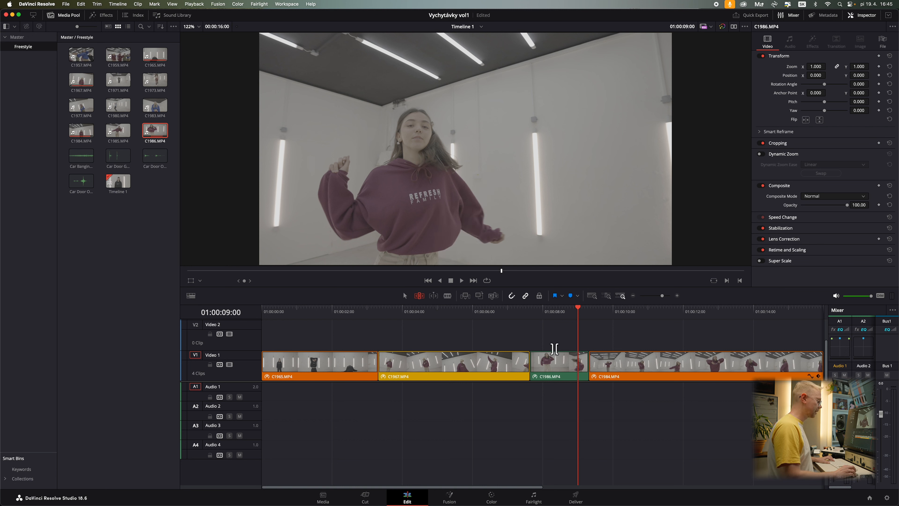
pyautogui.click(561, 365)
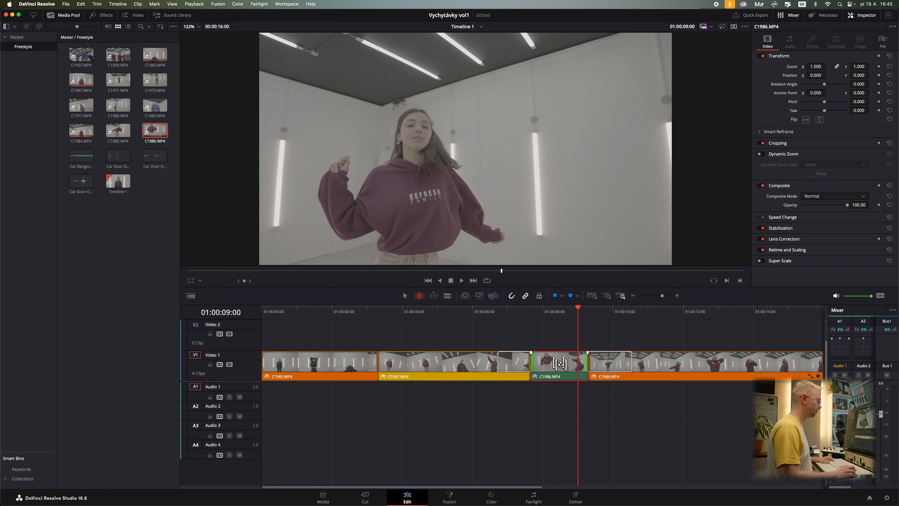
pyautogui.moveTo(559, 364)
pyautogui.mouseDown()
pyautogui.moveTo(452, 363)
pyautogui.moveTo(670, 366)
pyautogui.moveTo(376, 366)
pyautogui.moveTo(563, 365)
pyautogui.mouseUp()
pyautogui.click(532, 313)
pyautogui.press('space')
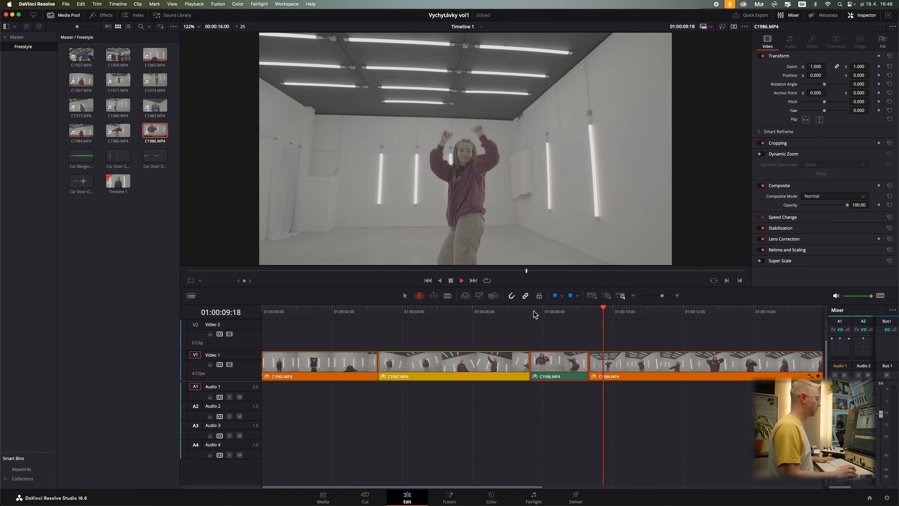
pyautogui.press('space')
# - Move C1986.MP4 up to Video 2 with the selection tool, extend its start by about 01:01, and lengthen its end over C1984.MP4
pyautogui.press('a')
pyautogui.moveTo(559, 364); pyautogui.dragTo(495, 335)
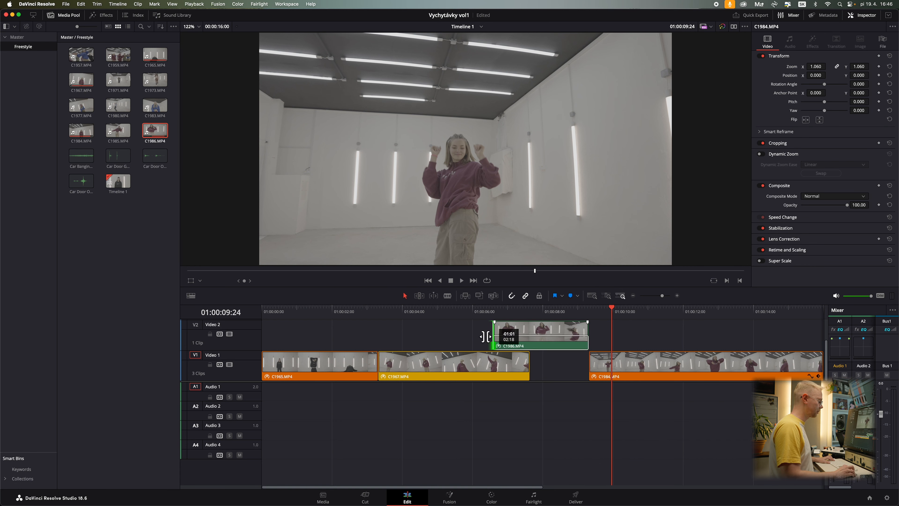
pyautogui.moveTo(588, 334); pyautogui.dragTo(625, 334)
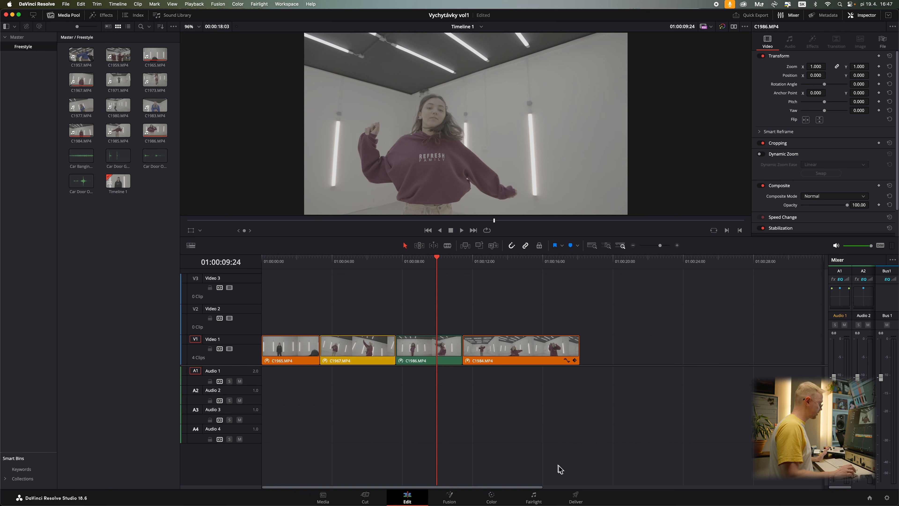
# - Delete all empty tracks from the timeline
pyautogui.rightClick(249, 300)
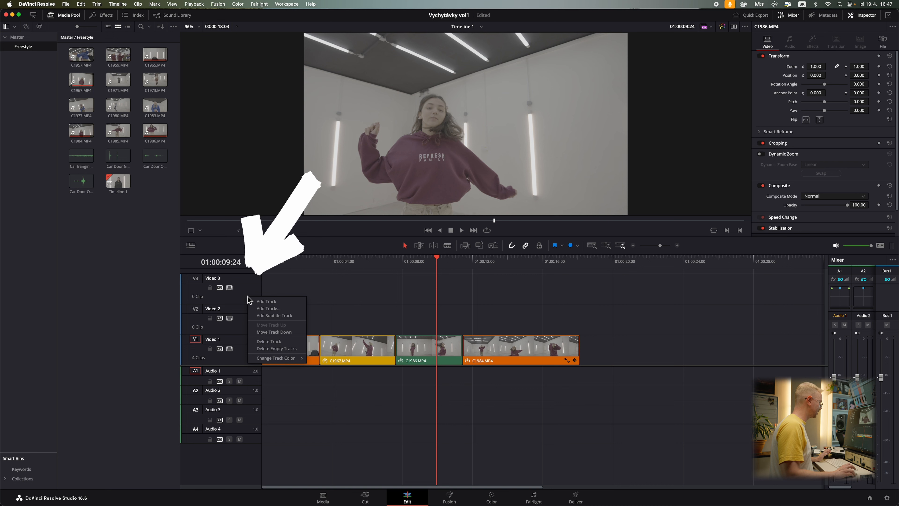
pyautogui.rightClick(244, 287)
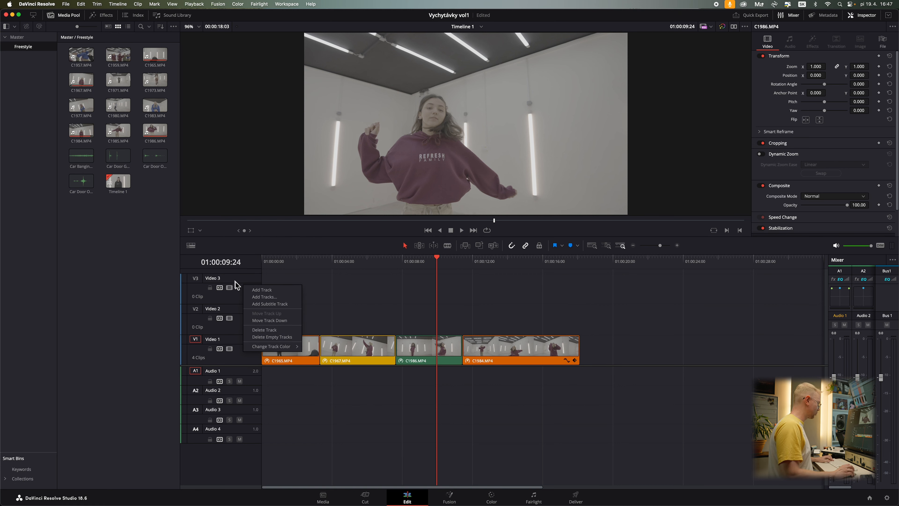
pyautogui.rightClick(238, 300)
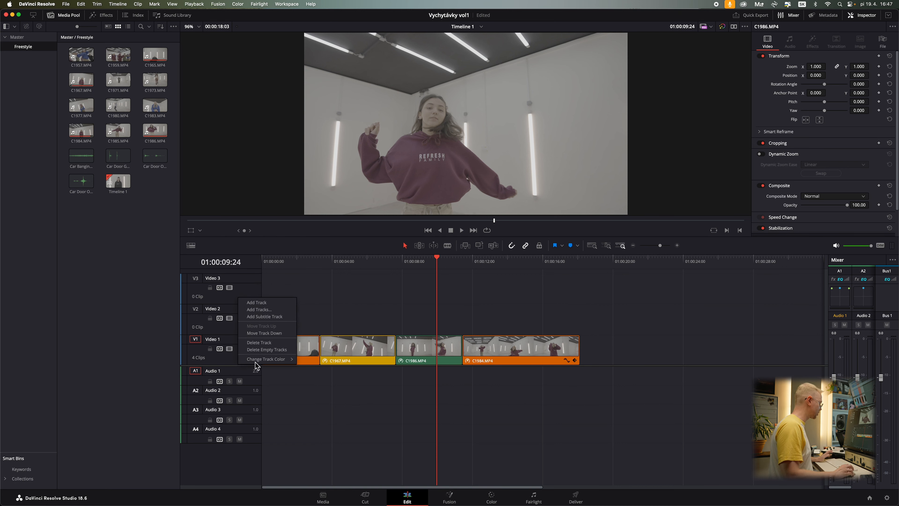
pyautogui.click(269, 350)
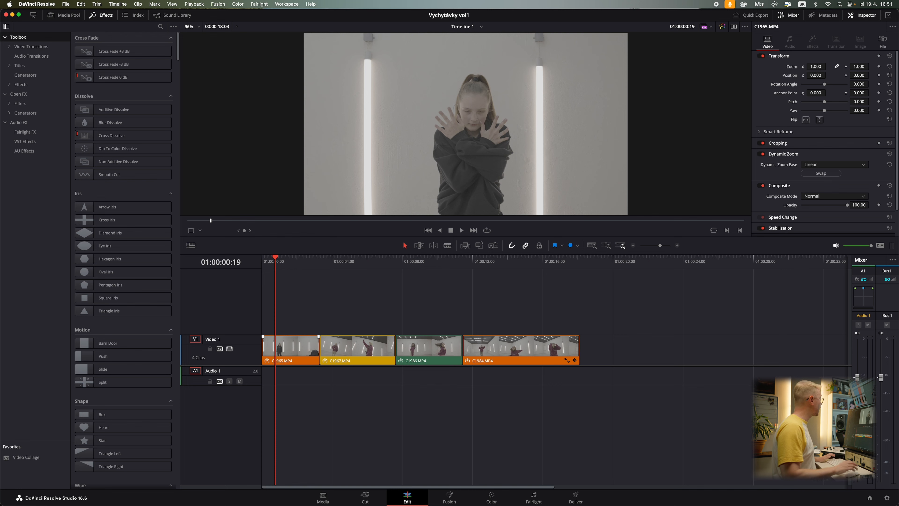
# - Browse the generators and effects in the effects library, and mark Adjustment Clip and Fusion Composition as favorites
pyautogui.click(77, 18)
pyautogui.click(76, 19)
pyautogui.click(102, 18)
pyautogui.click(105, 17)
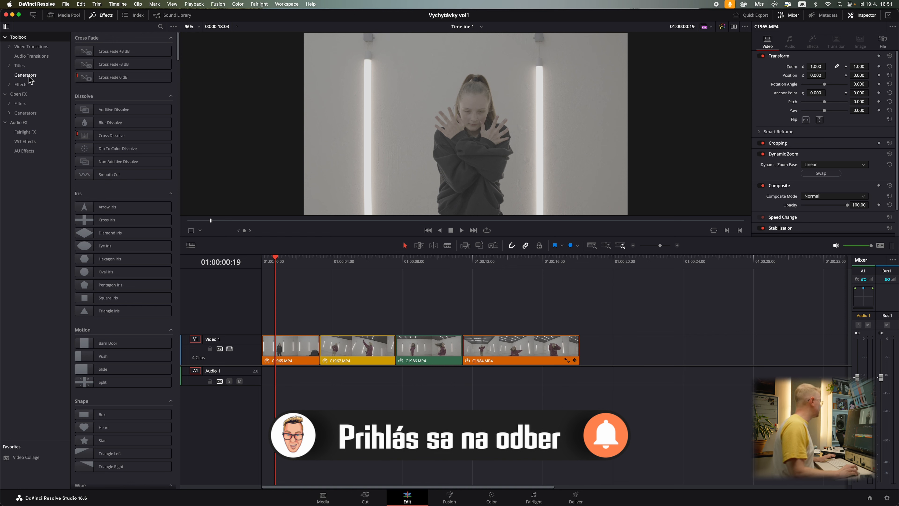
pyautogui.click(30, 78)
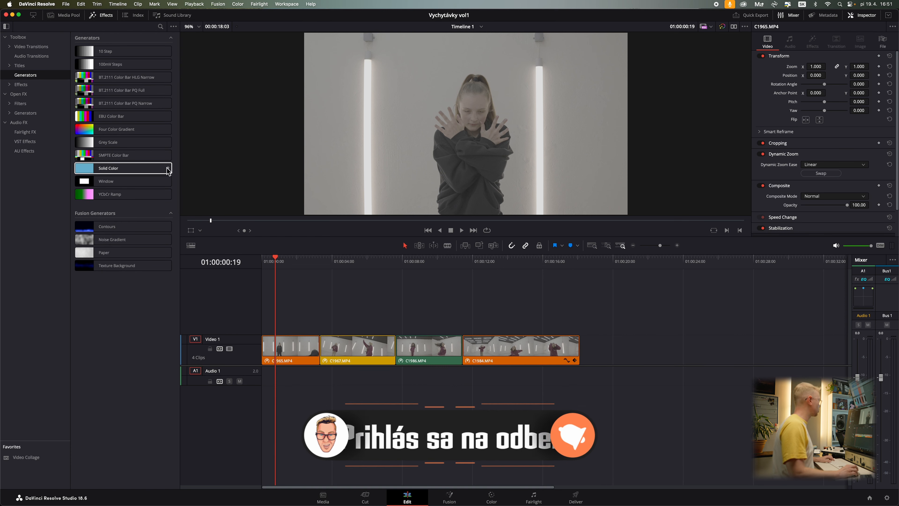
pyautogui.click(26, 86)
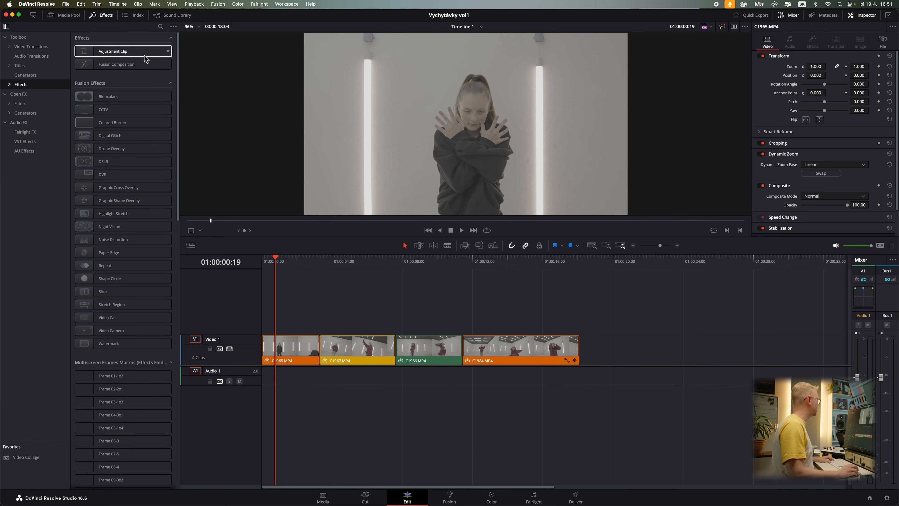
pyautogui.click(9, 85)
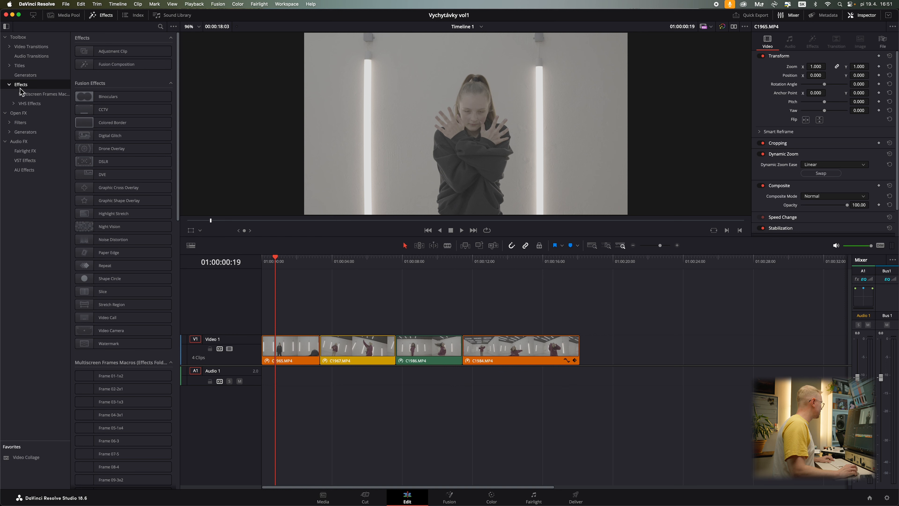
pyautogui.click(9, 84)
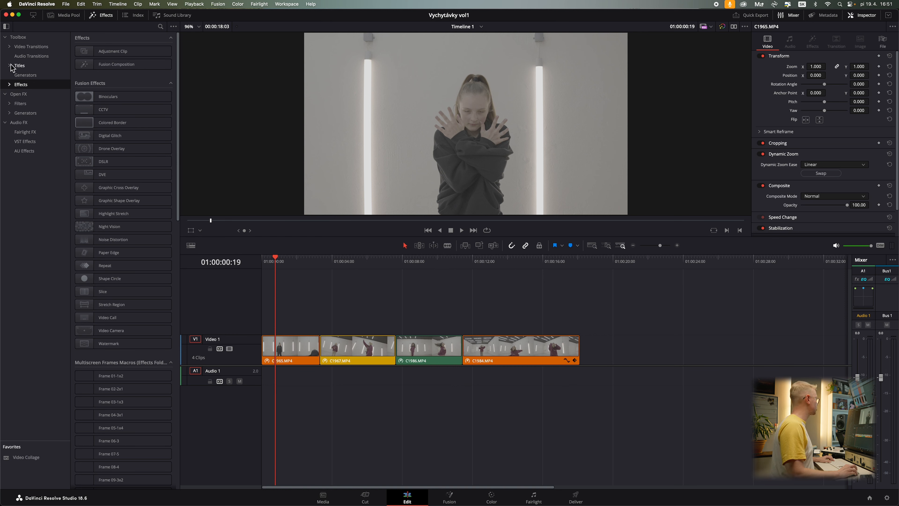
pyautogui.click(169, 51)
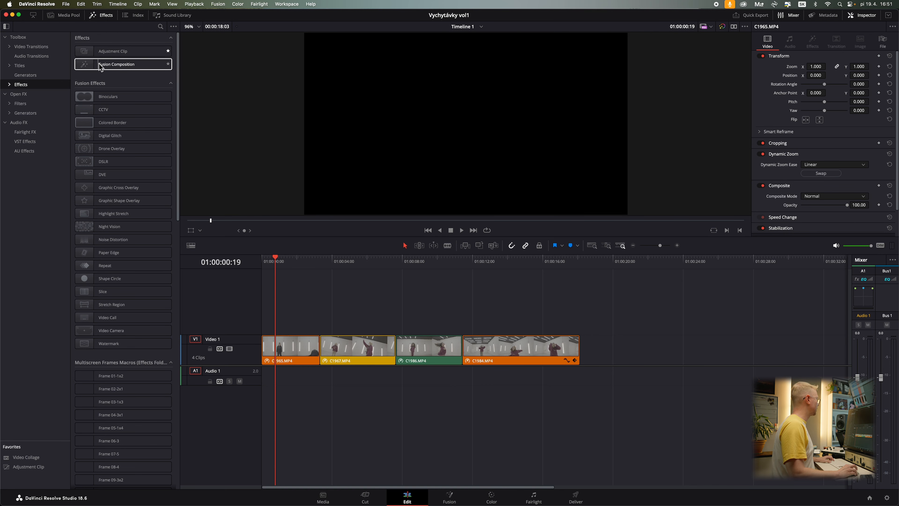
pyautogui.click(169, 65)
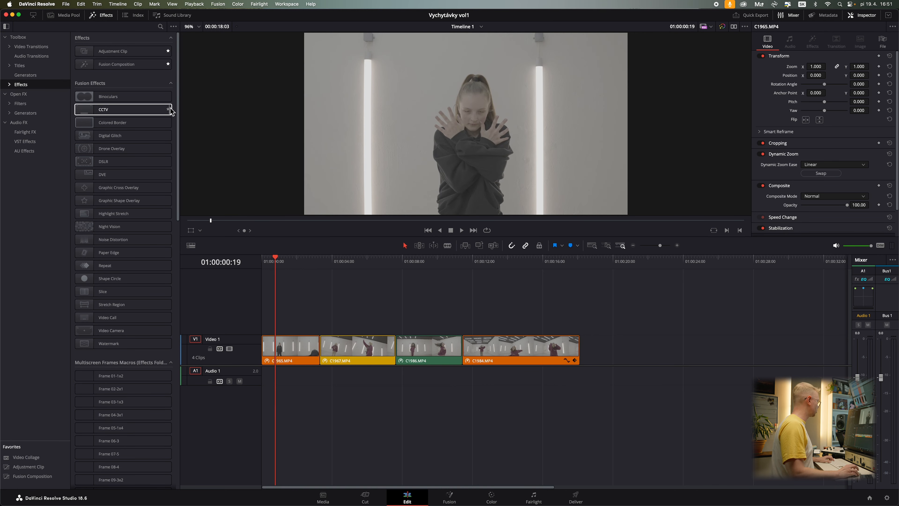
# - Mark all five user video transitions as favorites, from Camera Shake Preset to Shake na koniec ovelay
pyautogui.click(37, 46)
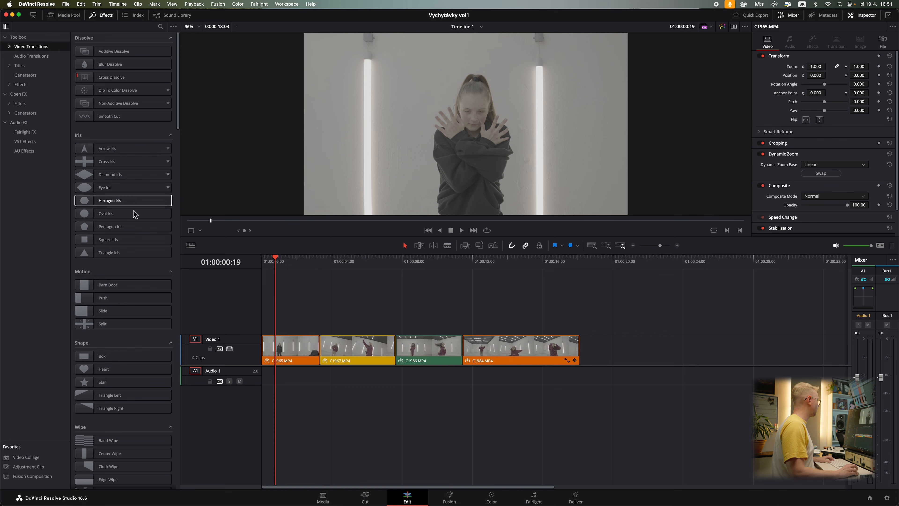
pyautogui.scroll(-15, 134, 217)
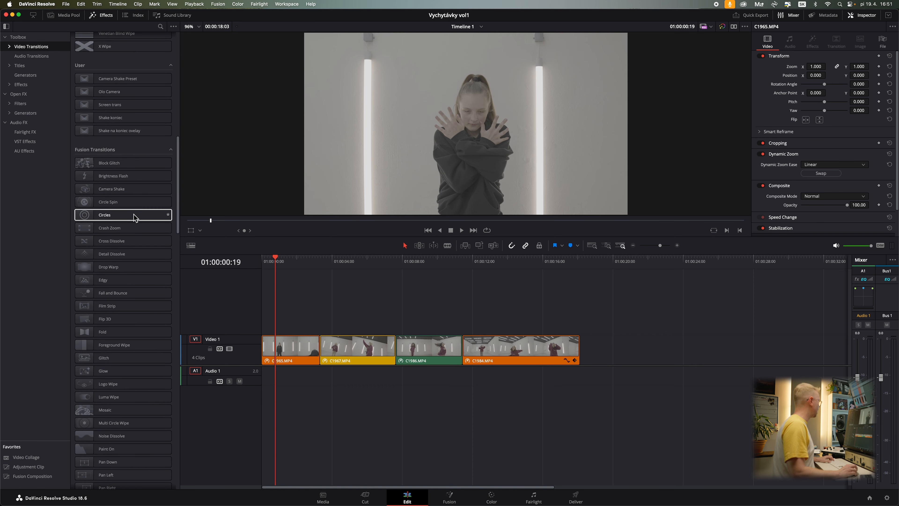
pyautogui.scroll(4, 135, 217)
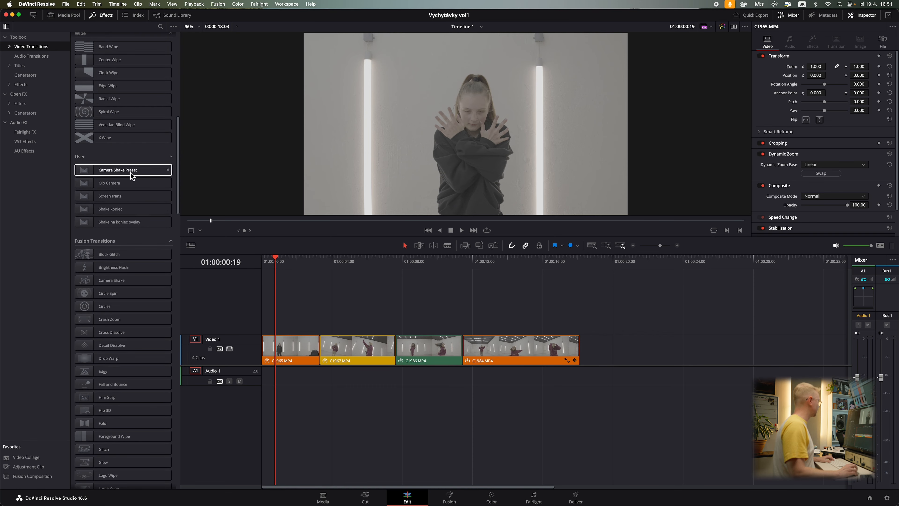
pyautogui.click(168, 183)
pyautogui.click(168, 196)
pyautogui.click(168, 222)
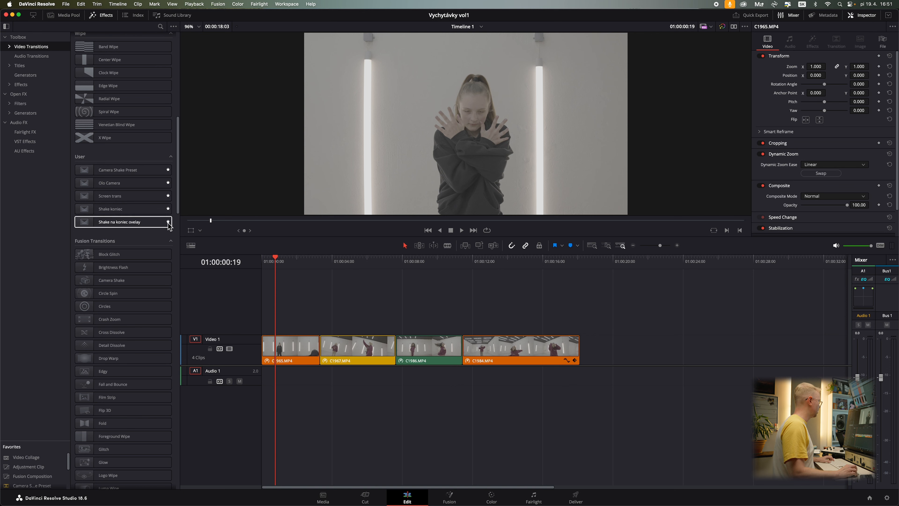
# - Enlarge the Favorites area to show all favorited items, and collapse the Toolbox category in the effects library
pyautogui.scroll(10, 123, 118)
pyautogui.scroll(-20, 123, 117)
pyautogui.scroll(20, 123, 117)
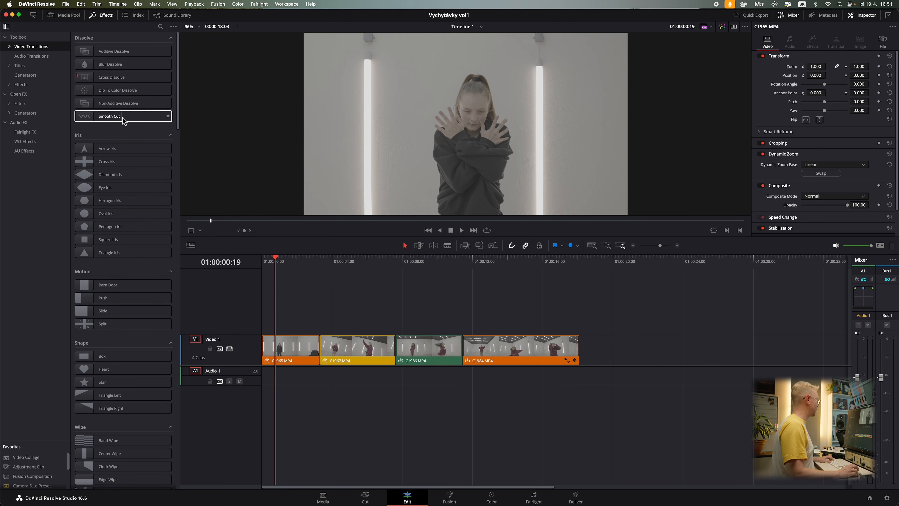
pyautogui.moveTo(39, 442); pyautogui.dragTo(52, 180)
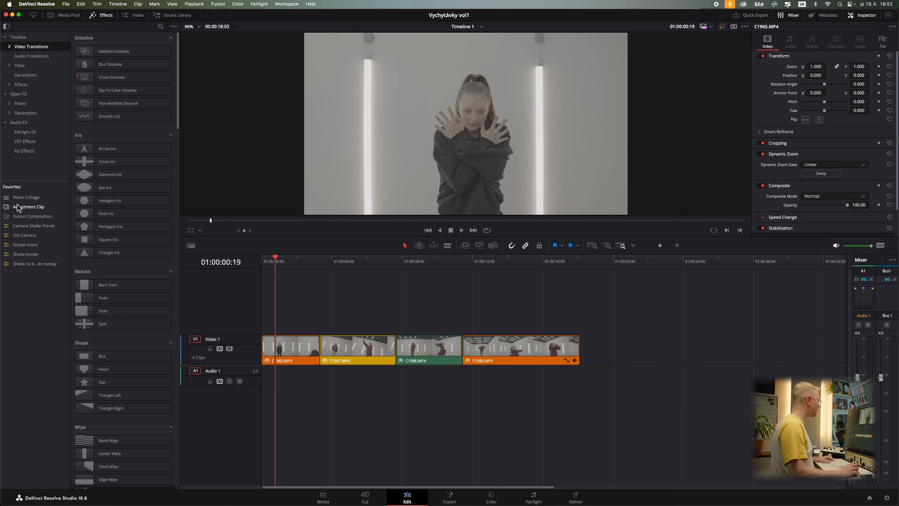
pyautogui.click(6, 36)
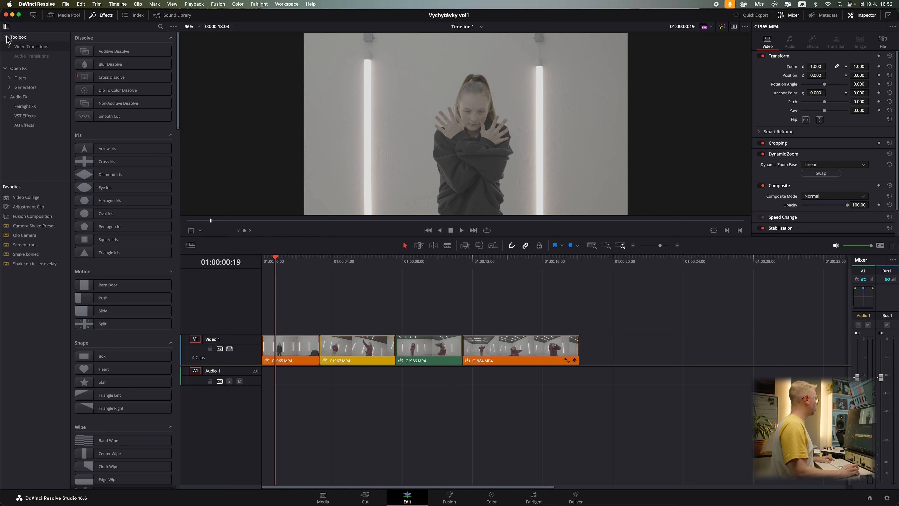